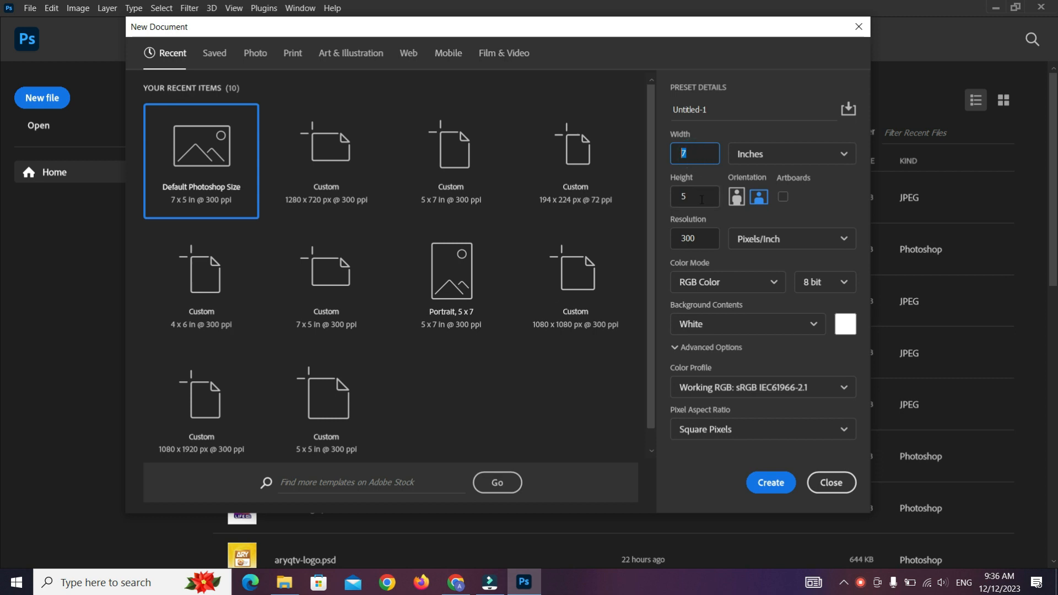
- Create a 7 x 5 inch RGB document at 300 pixels/inch with a white background
left_click(699, 198)
left_click(702, 238)
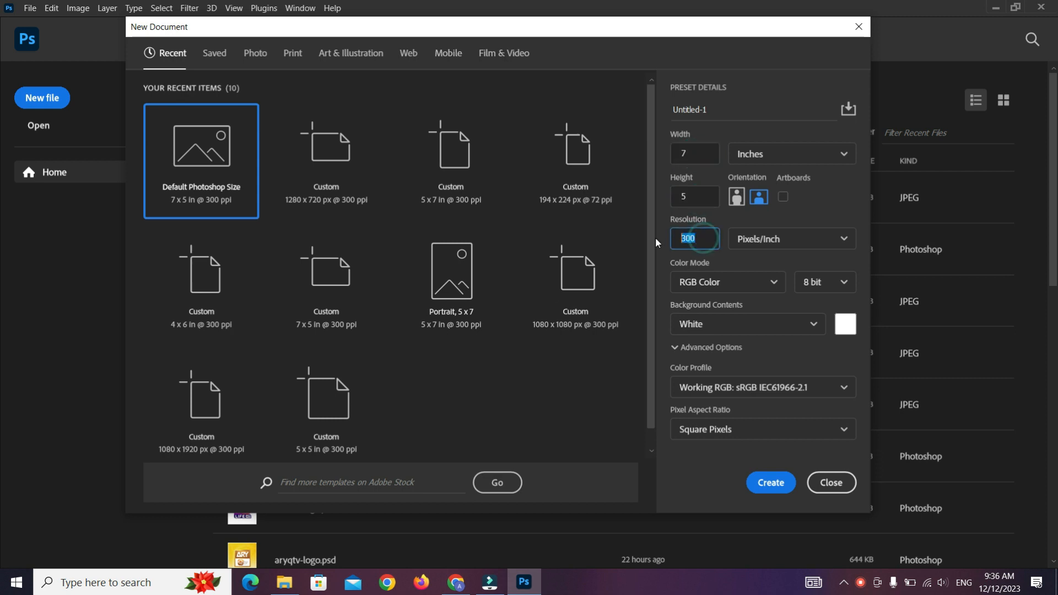
left_click(789, 482)
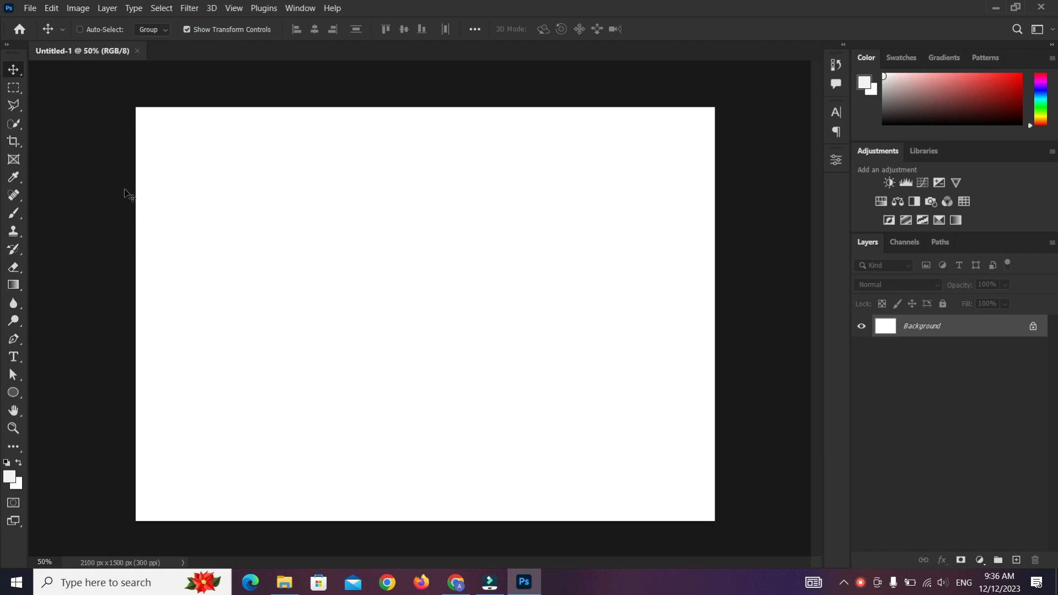
- Place the image pic from the video6 folder as an embedded object at its default size
left_click(30, 7)
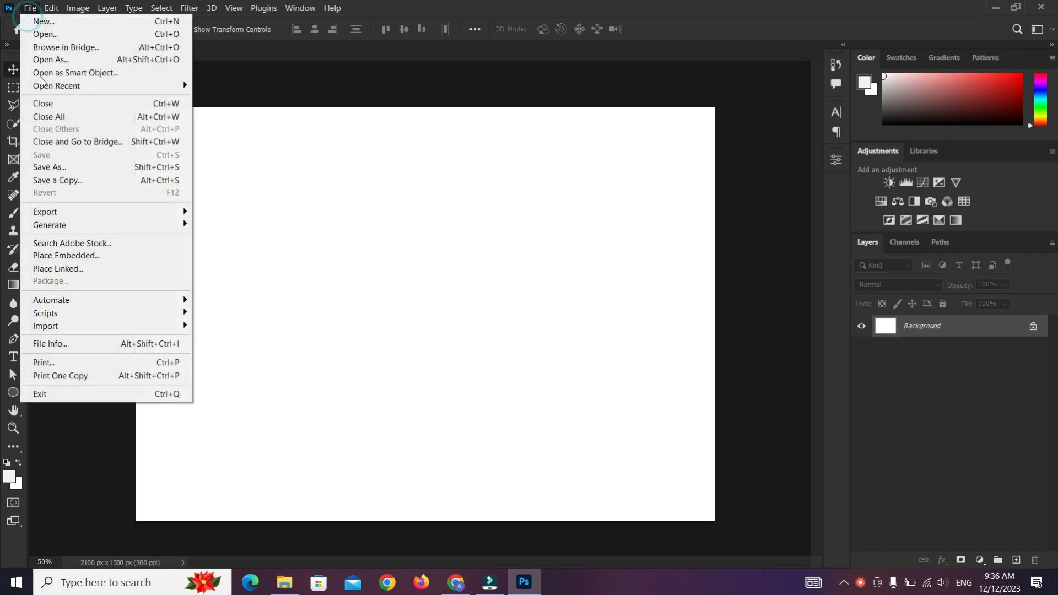
left_click(88, 255)
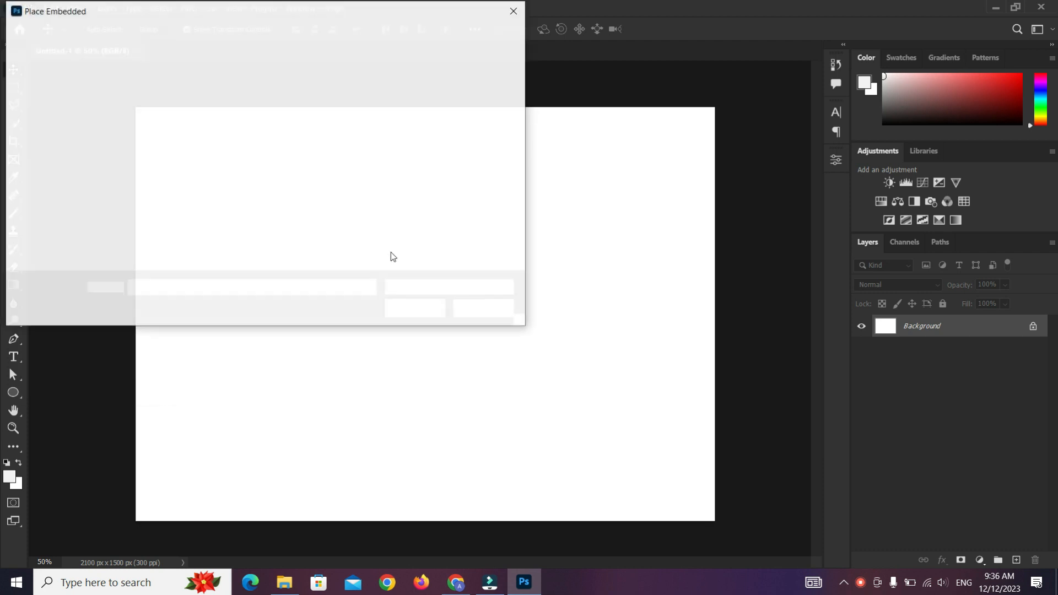
left_click(241, 113)
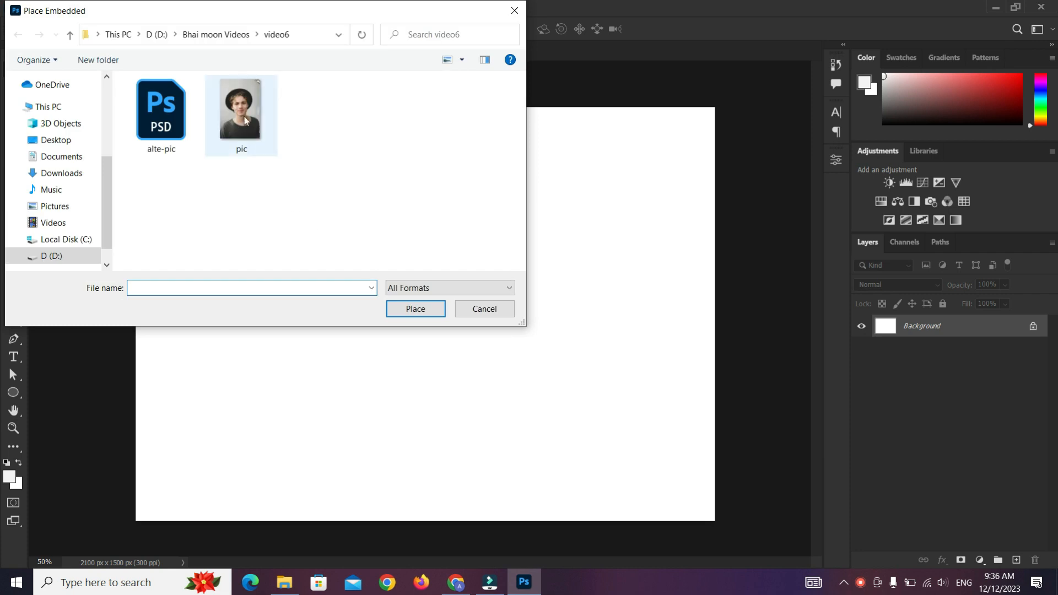
left_click(433, 308)
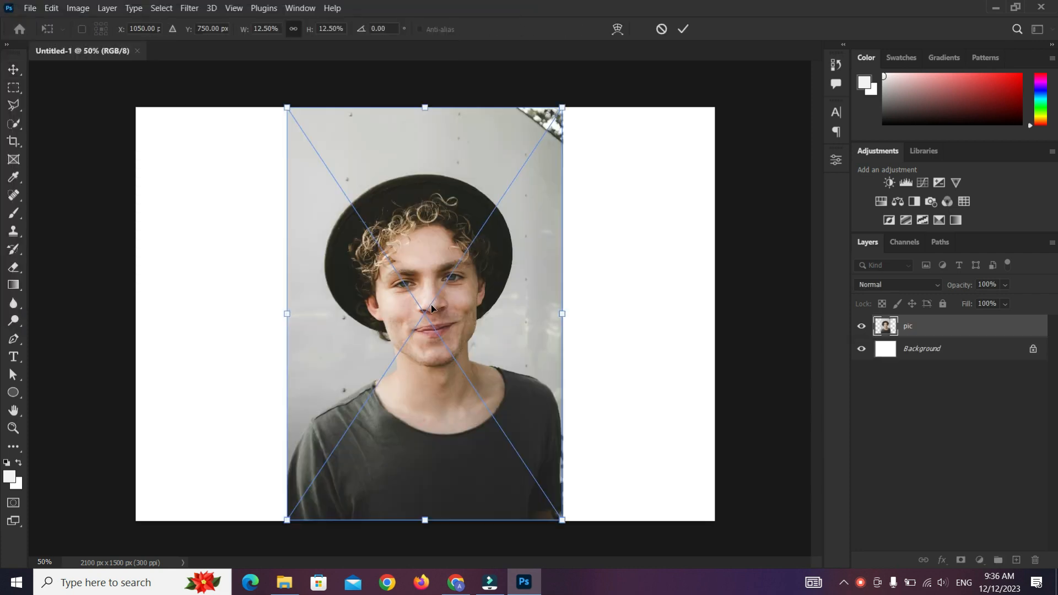
left_click(683, 29)
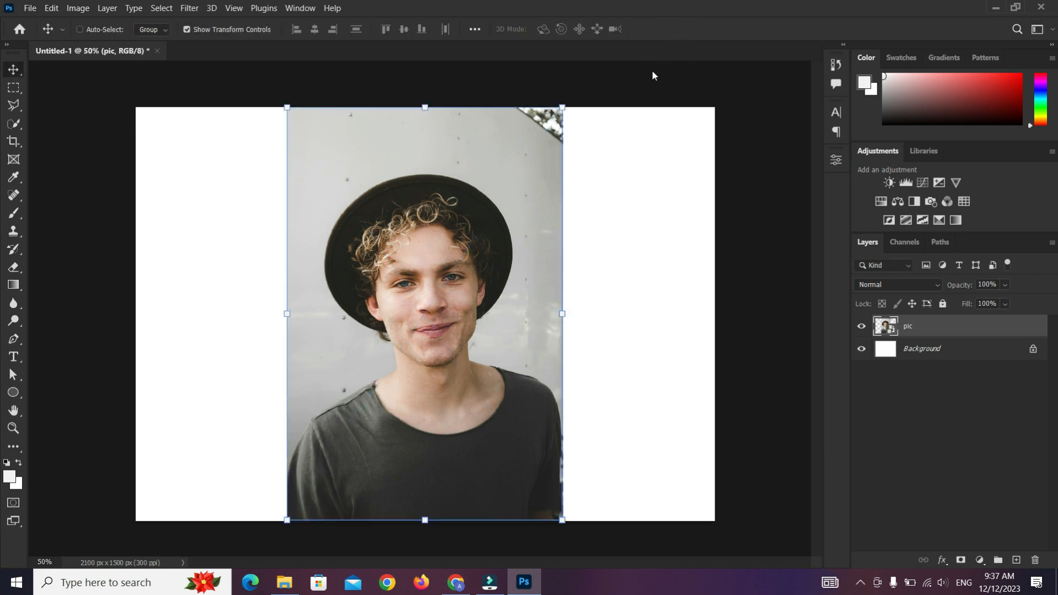
- Unlock the white Background layer and delete it
left_click(1033, 350)
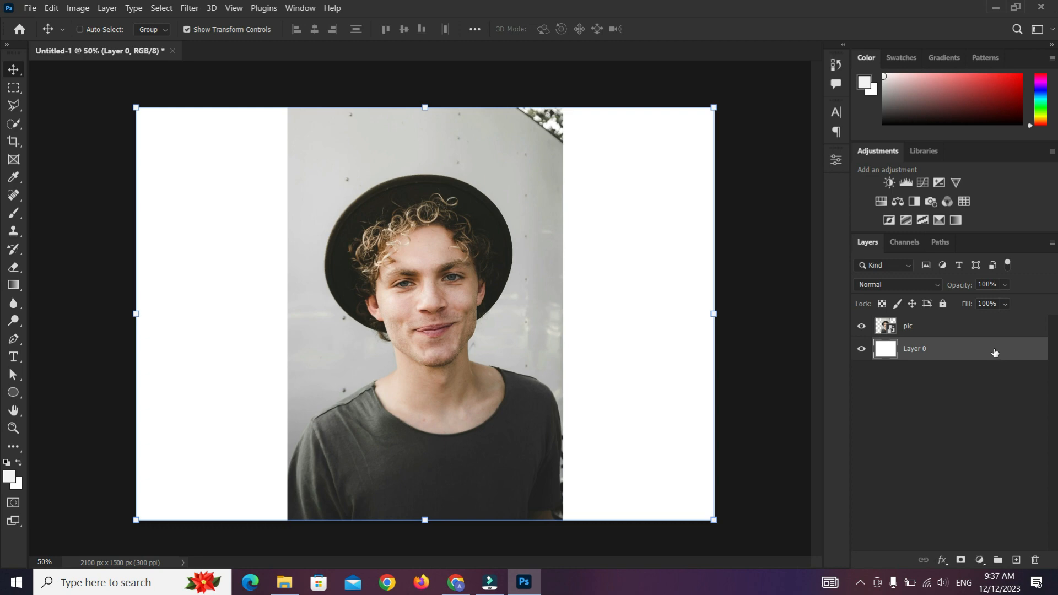
key("Delete")
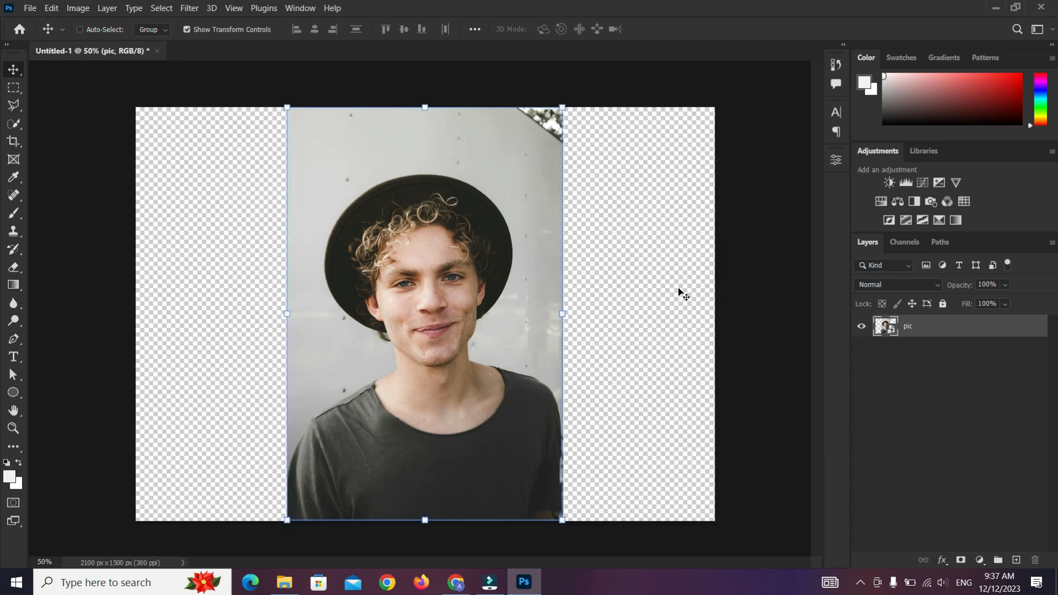
- Select the man with Select Subject and refine the selection edge around the hair beneath the hat brim in Select and Mask
left_click(14, 123)
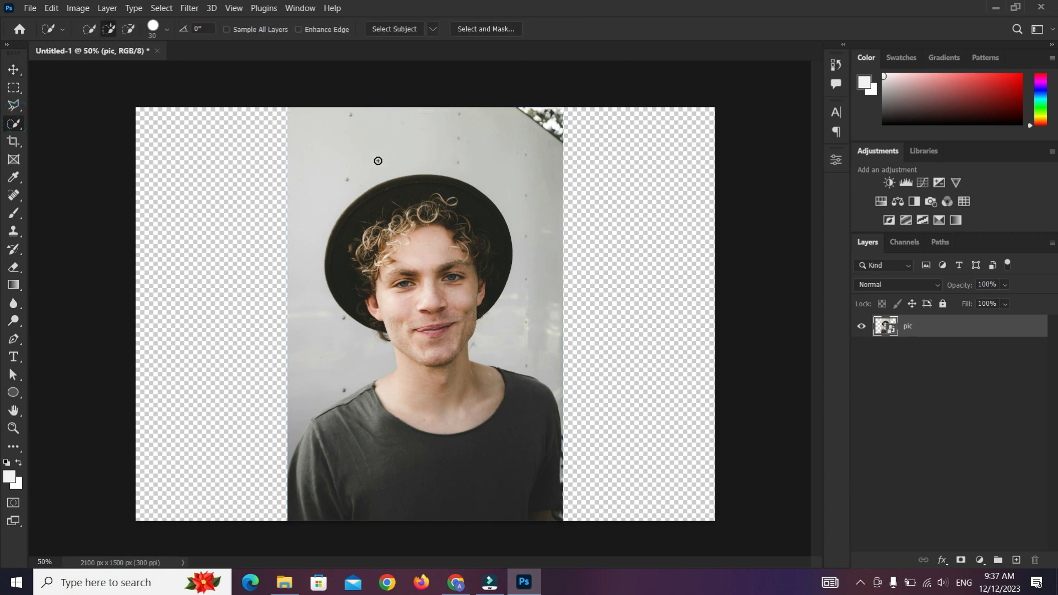
left_click(405, 29)
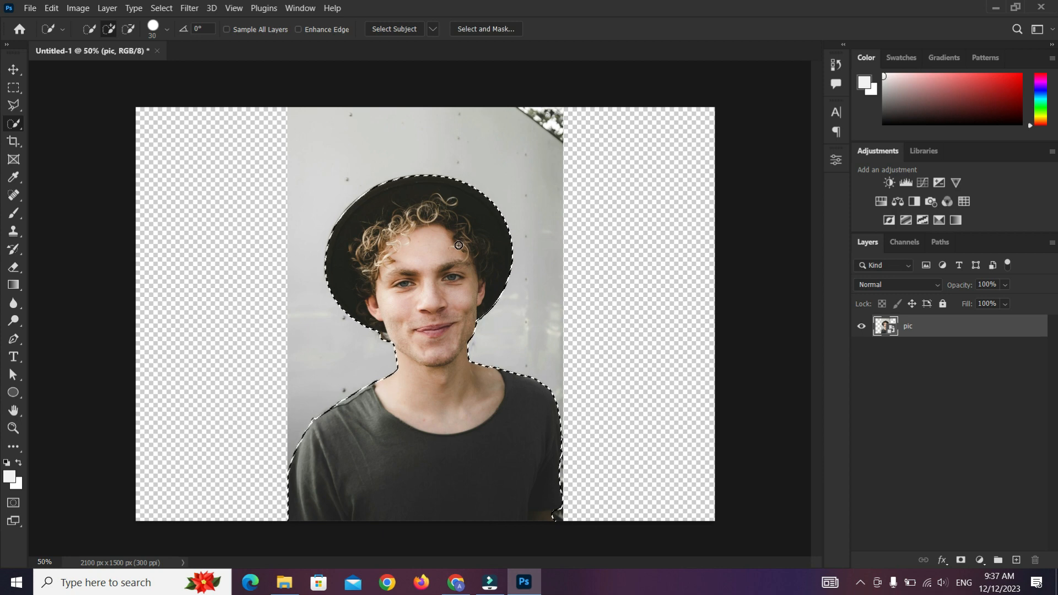
left_click(501, 31)
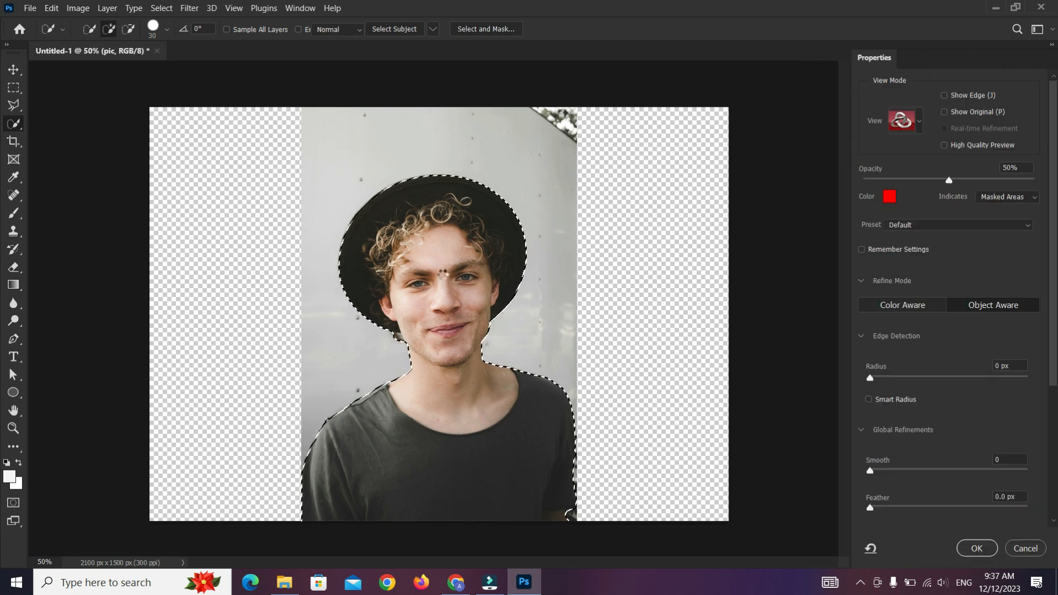
scroll(394, 348, "up", 8)
left_click_drag(361, 278, 422, 339)
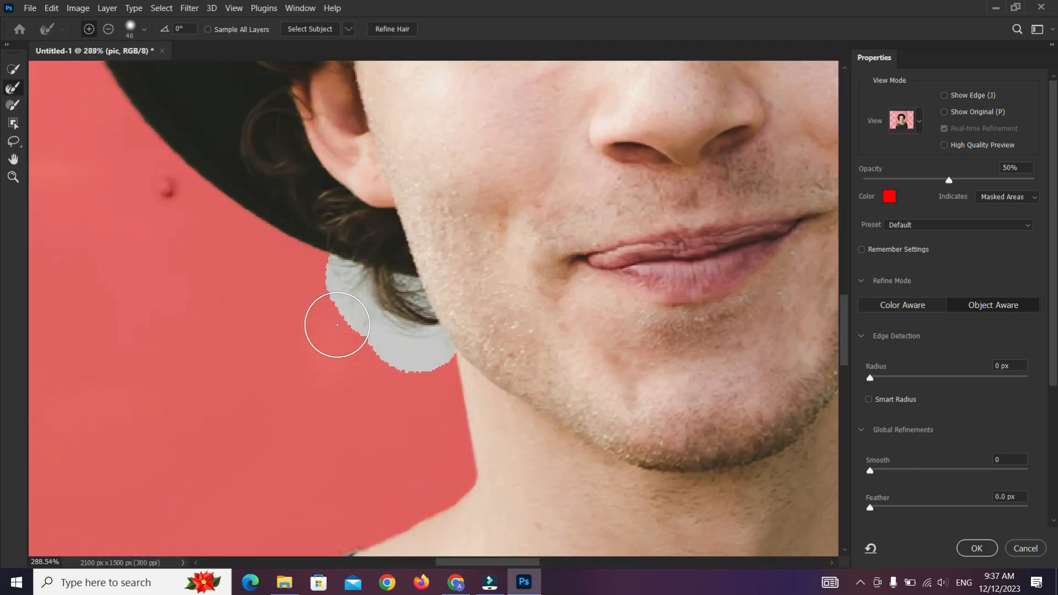
scroll(326, 314, "down", 6)
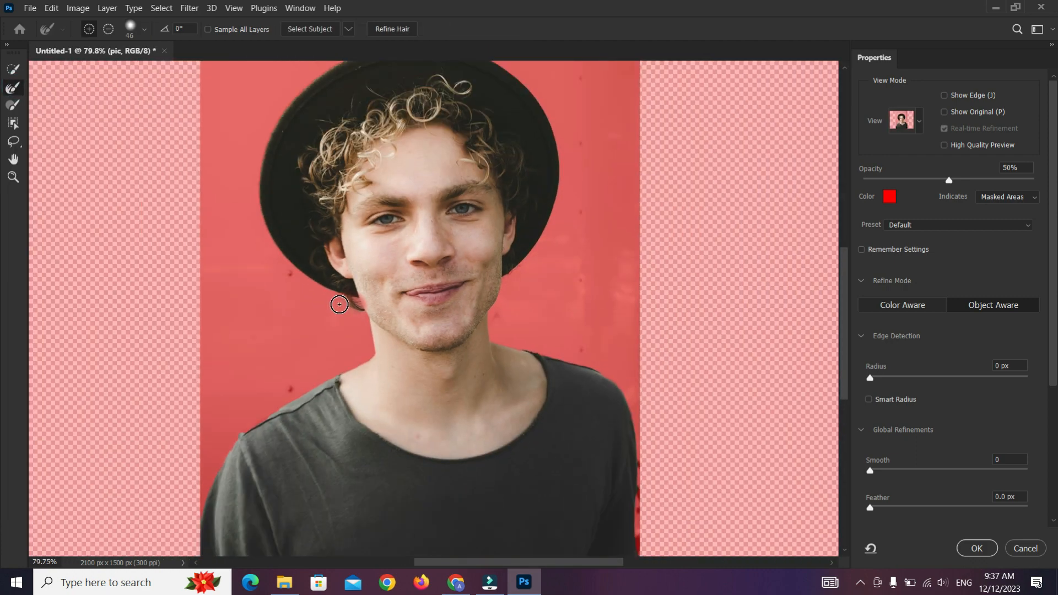
scroll(339, 304, "down", 3)
left_click(985, 554)
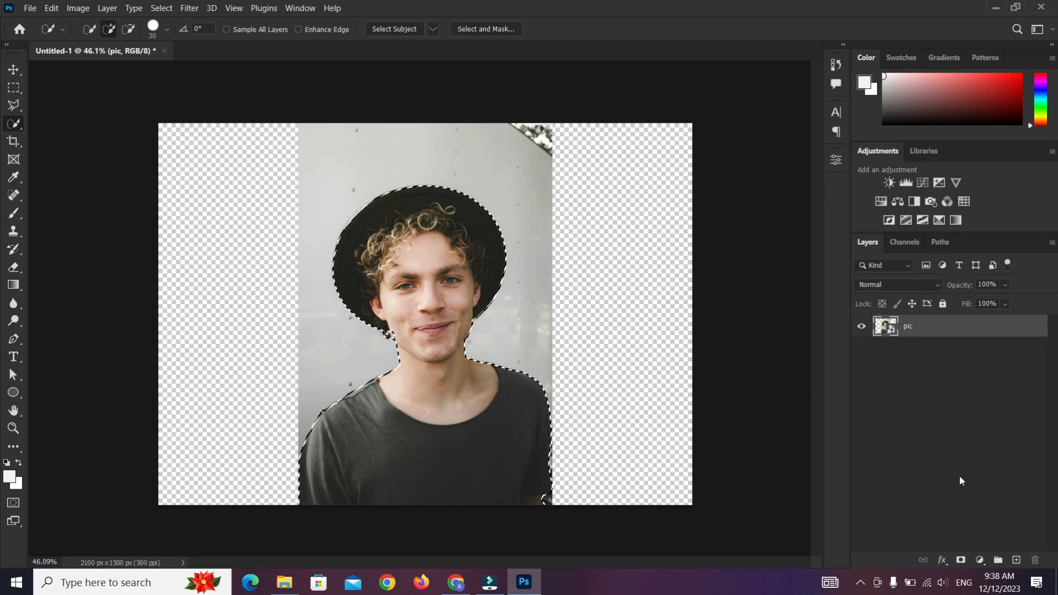
- Mask the pic layer to the selection and touch up the mask at the hair below the ear with a 21 px white brush
scroll(430, 301, "up", 3)
key("b")
scroll(393, 328, "up", 2)
right_click(421, 321, "alt")
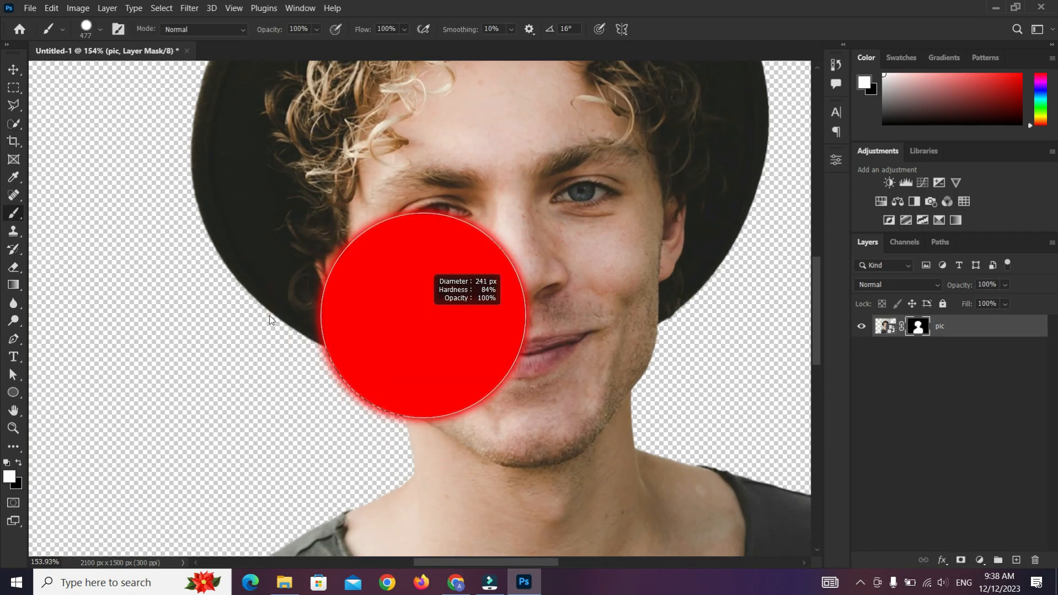
scroll(433, 347, "up", 3)
left_click(399, 313)
scroll(409, 314, "down", 2)
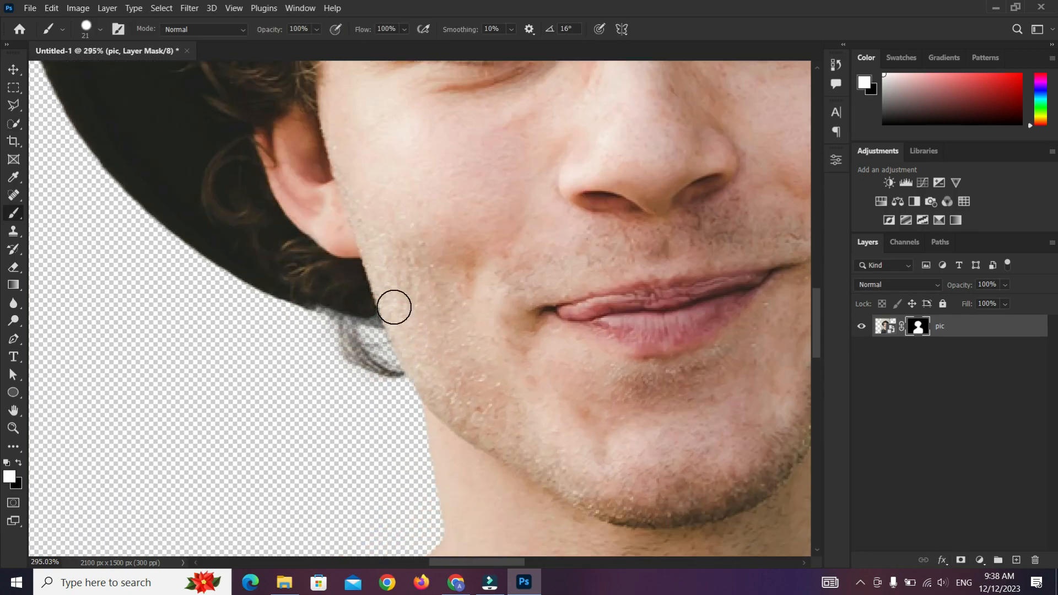
scroll(444, 315, "down", 1)
scroll(444, 316, "down", 6)
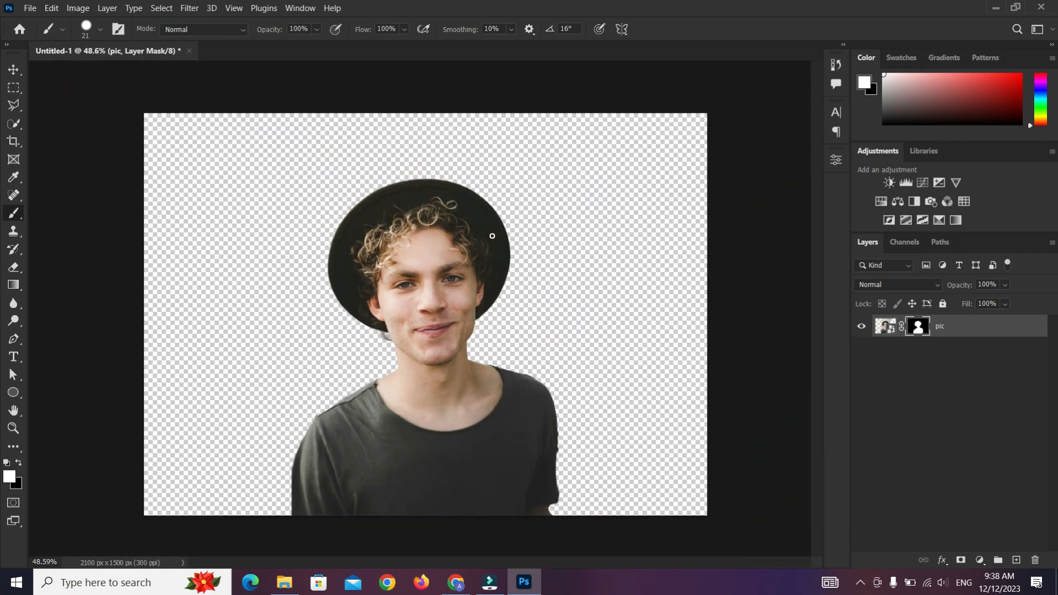
- Convert the masked pic layer to a smart object
right_click(941, 328)
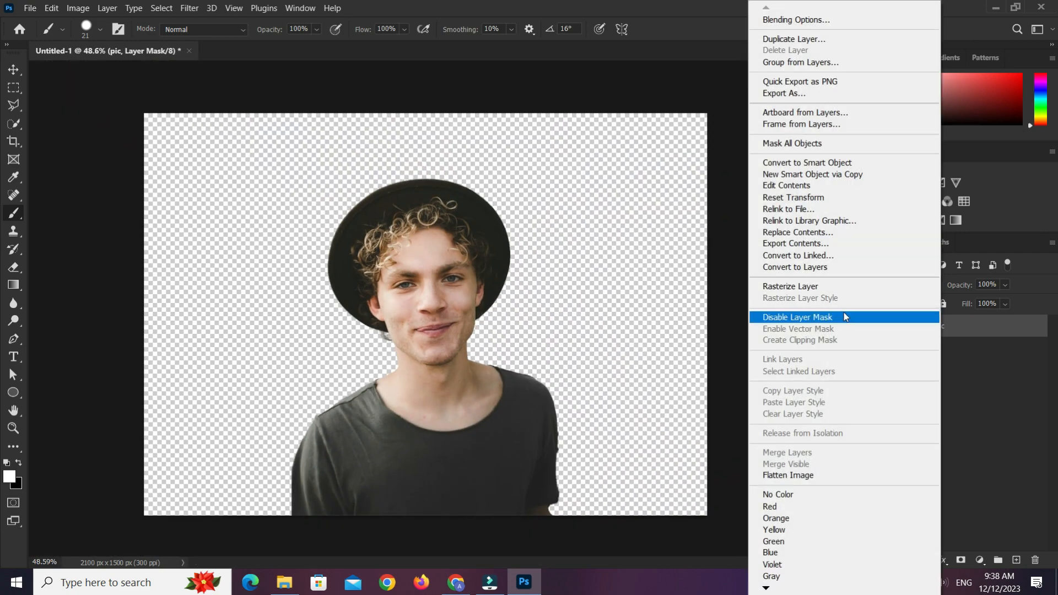
left_click(797, 163)
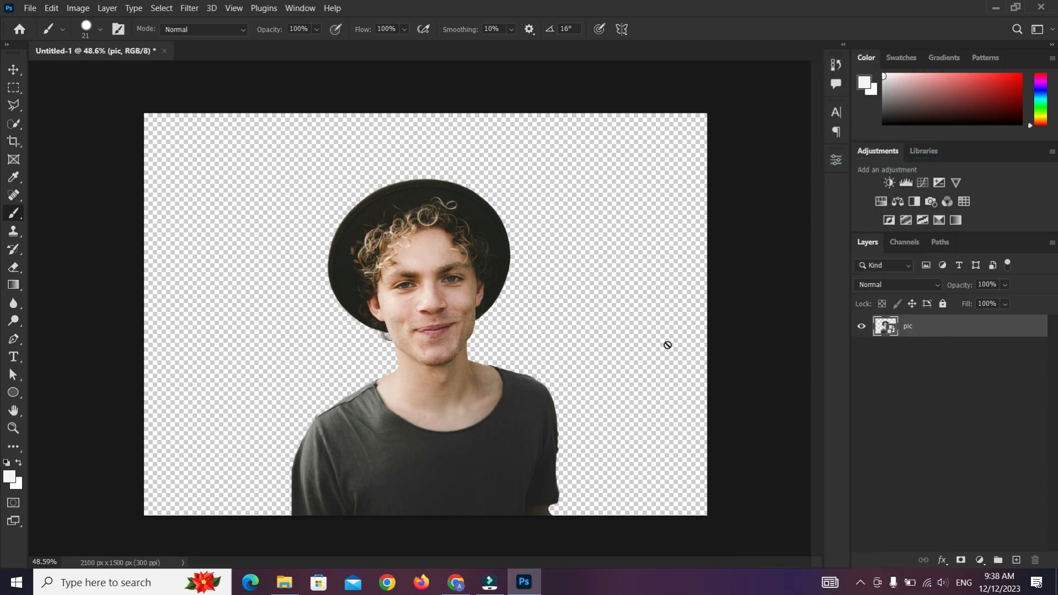
- Select the man's hat, hair and face down to the chin with the Quick Selection tool
left_click(13, 123)
scroll(446, 281, "up", 3)
mouse_move(385, 156)
left_mouse_down()
mouse_move(438, 279)
mouse_move(442, 369)
left_mouse_up()
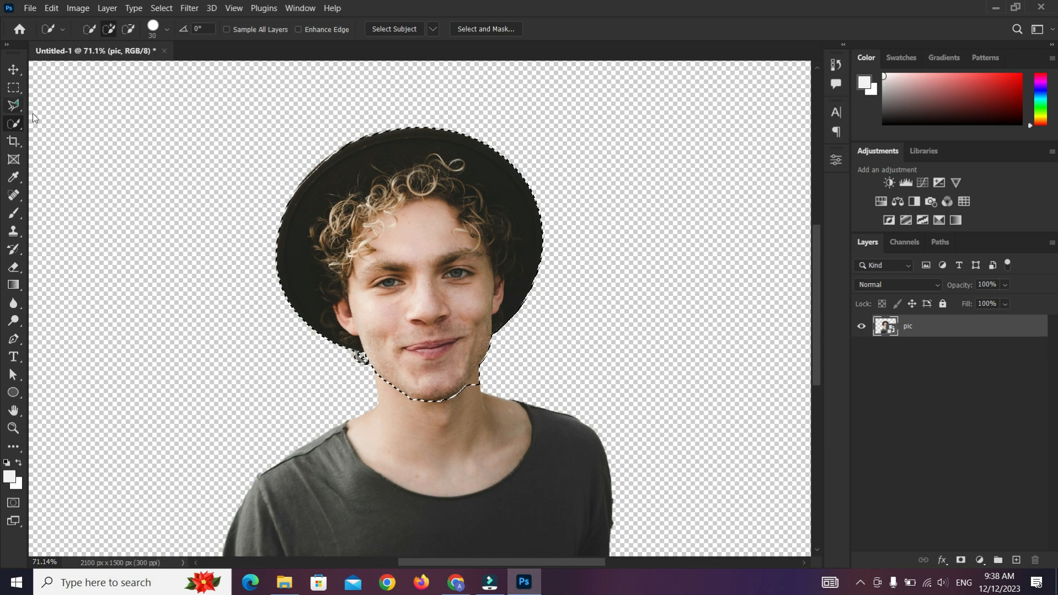
- Subtract the neck area below the right side of the jaw from the head selection with the Polygonal Lasso
left_click(14, 105)
scroll(481, 373, "up", 8)
left_click(480, 364)
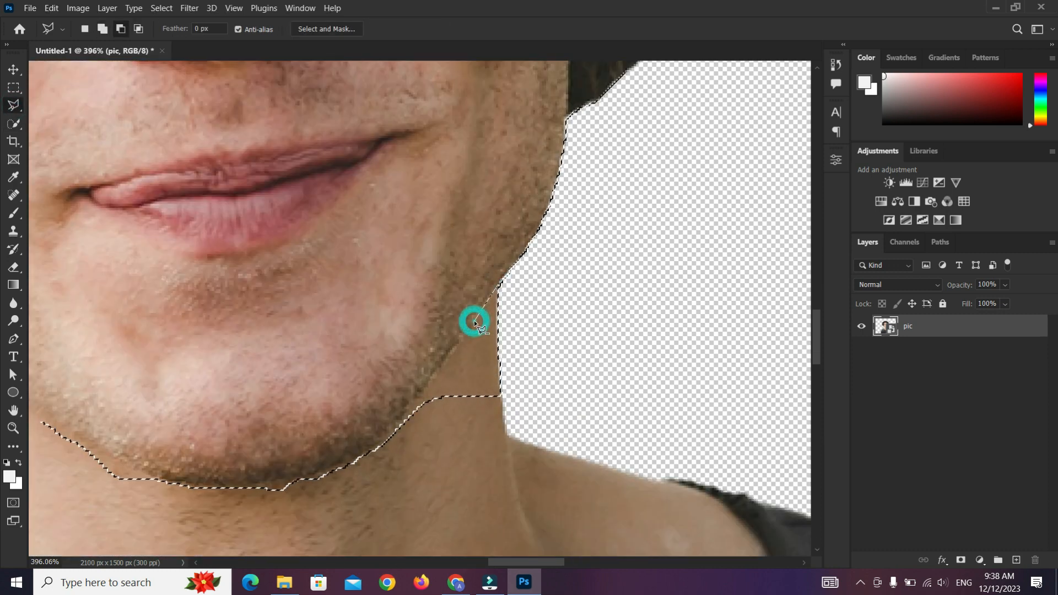
left_click(416, 406)
left_click(419, 430)
left_click(524, 448)
left_click(548, 366)
left_click(536, 335)
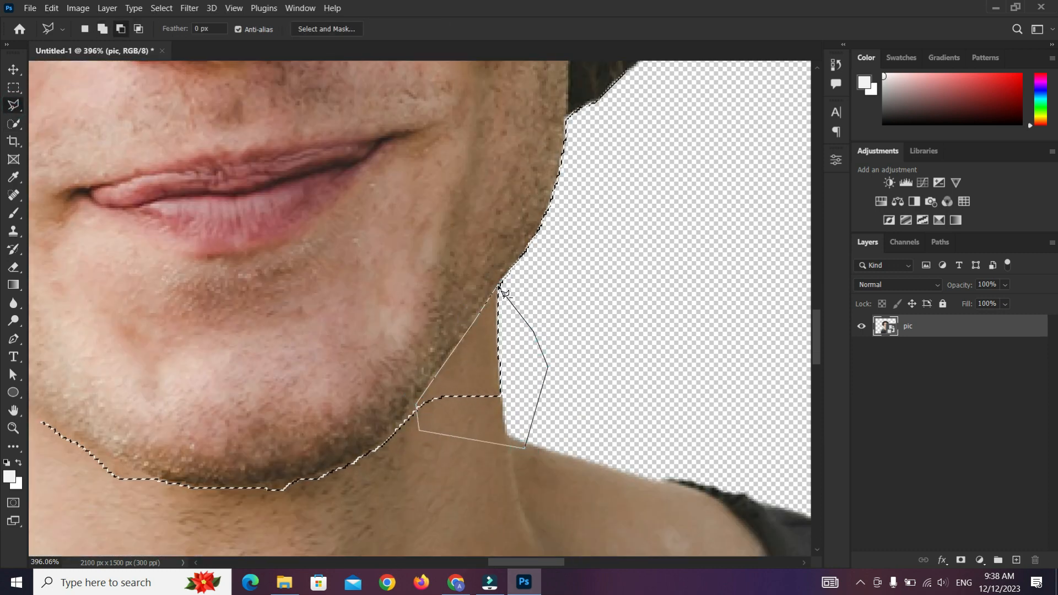
scroll(500, 287, "up", 2)
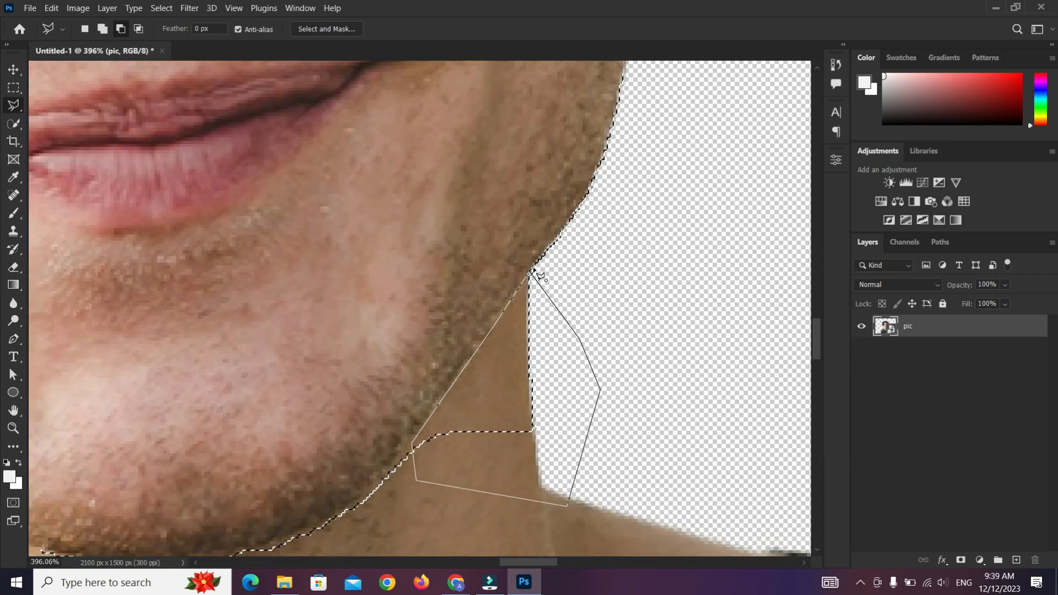
left_click(531, 270)
- Subtract the excess neck area along the left side of the jaw from the head selection with the Polygonal Lasso
scroll(546, 349, "down", 3)
left_click_drag(369, 432, 489, 380)
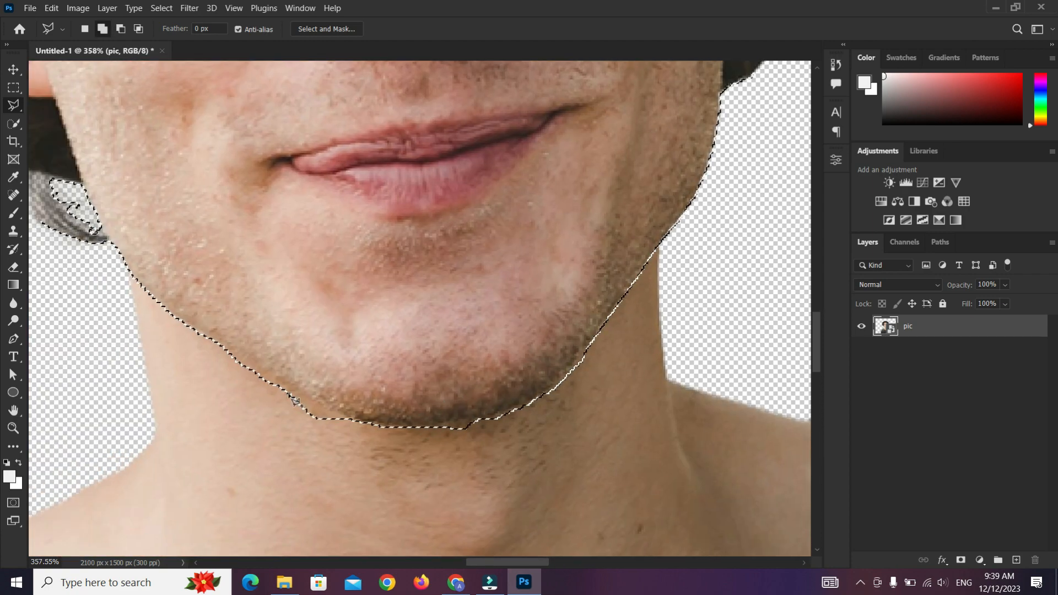
left_click(219, 348, "alt")
left_click(354, 425)
left_click(319, 451)
left_click(223, 406)
left_click(201, 366)
left_click(219, 347)
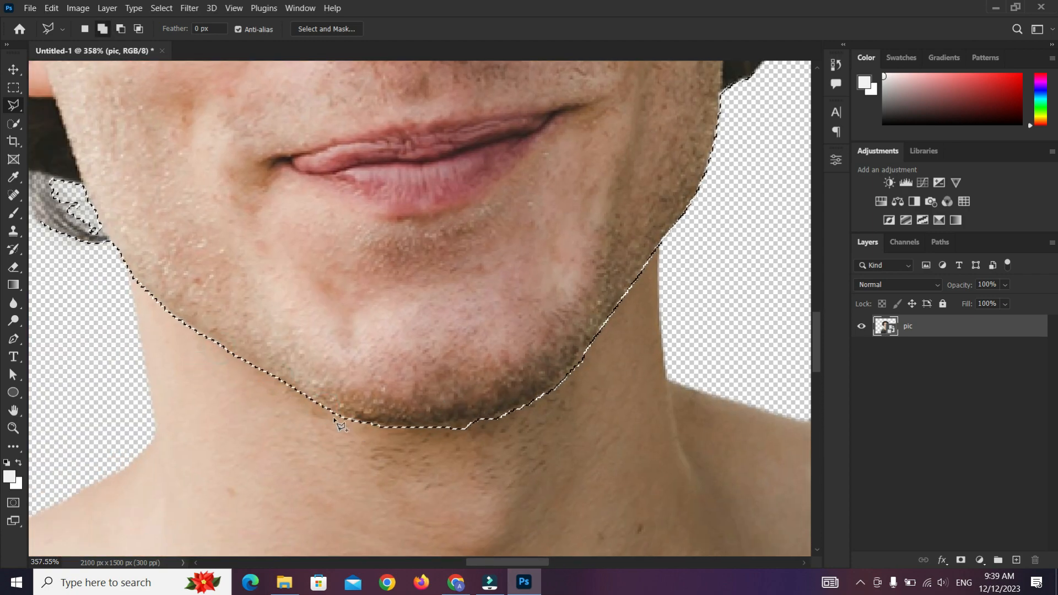
- Trim the head selection along the underside of the chin by subtracting a polygonal strip of neck
left_click(414, 429, "alt")
left_click(461, 424)
left_click(498, 415)
left_click(550, 394)
left_click(560, 426)
left_click(479, 454)
left_click(400, 454)
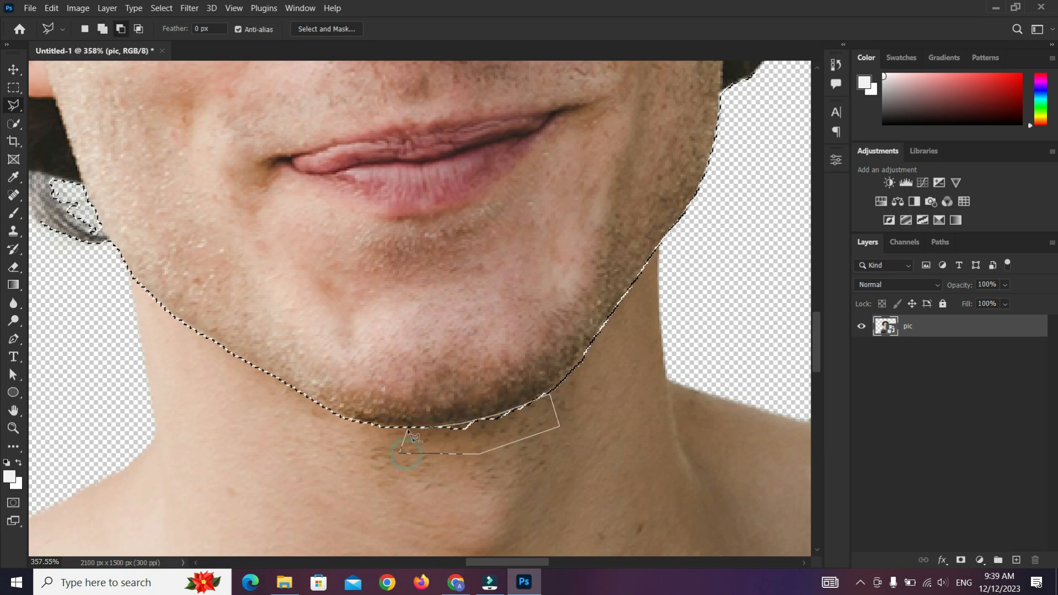
left_click(415, 428)
- Copy the selected head and hat to a new layer
scroll(194, 357, "down", 3)
left_click_drag(113, 245, 281, 249)
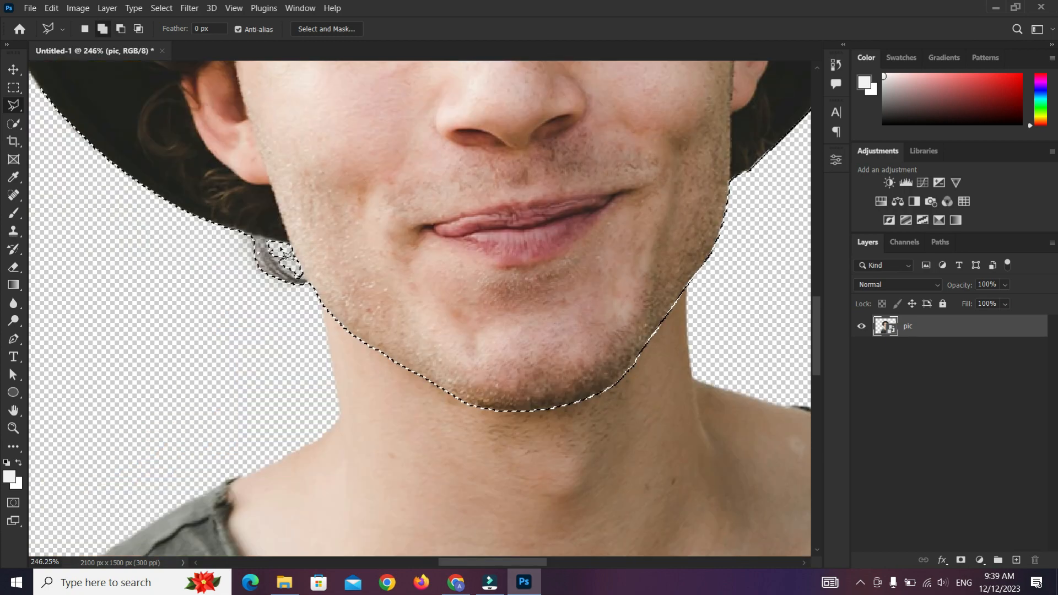
scroll(284, 250, "up", 1)
scroll(284, 251, "down", 4)
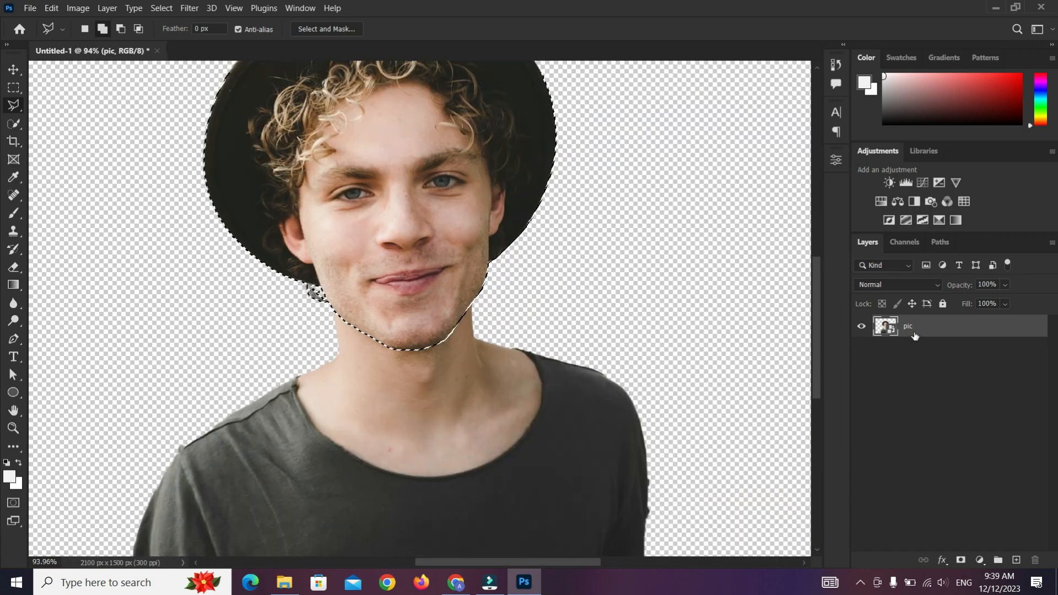
scroll(398, 290, "down", 1)
scroll(398, 290, "down", 1)
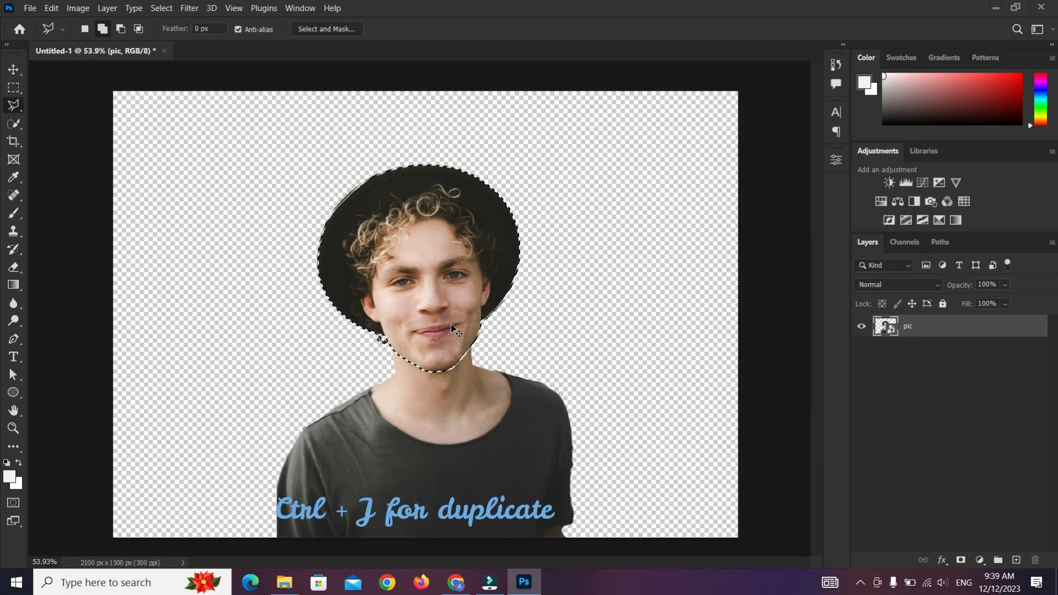
key("ctrl+j")
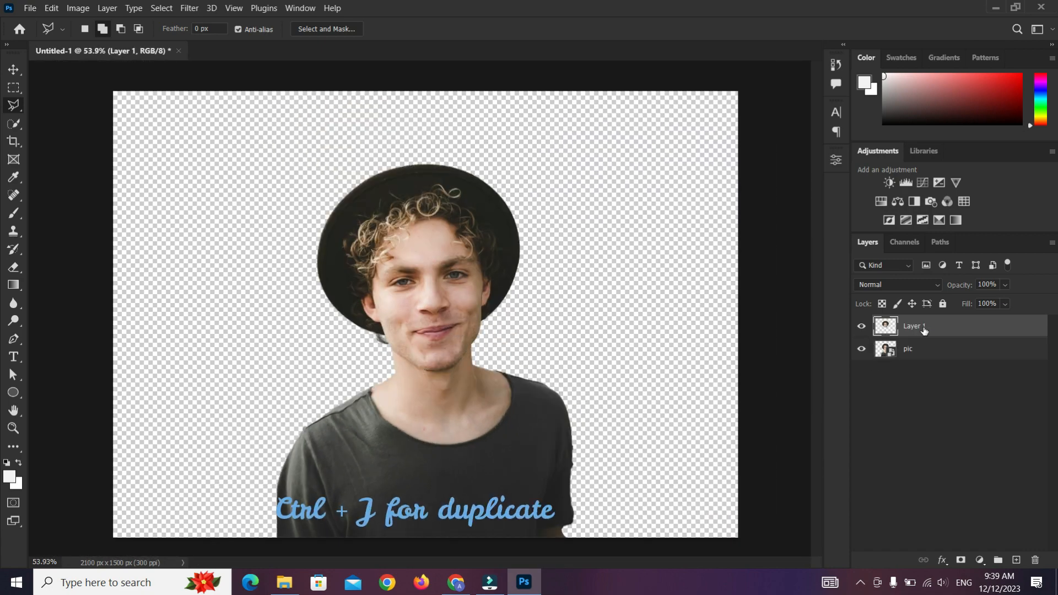
- Scale the pic layer down to 83% around its centre, keeping the head copy at full size
left_click(928, 350)
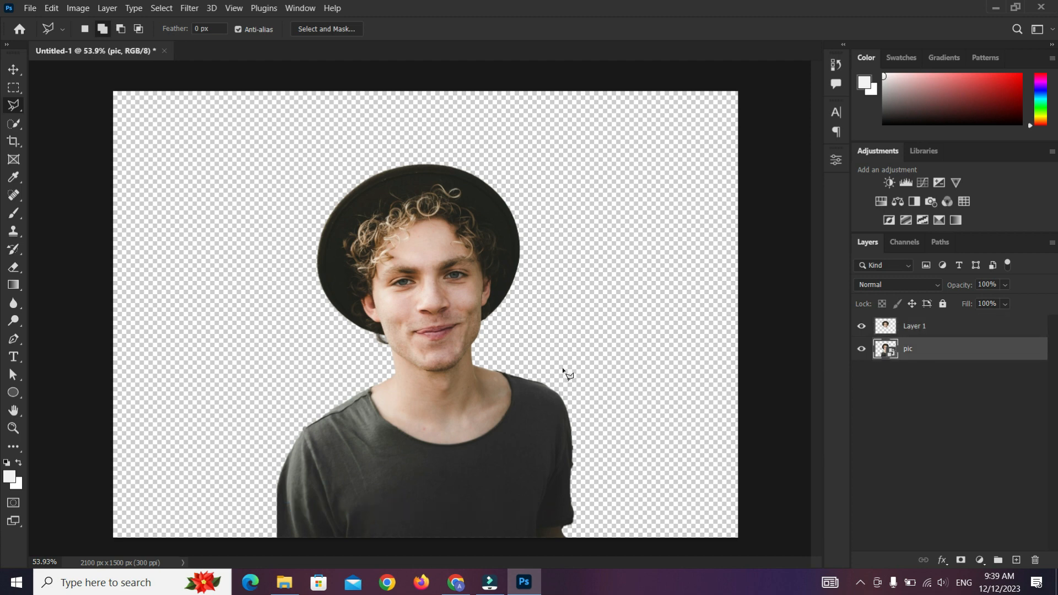
left_click(15, 70)
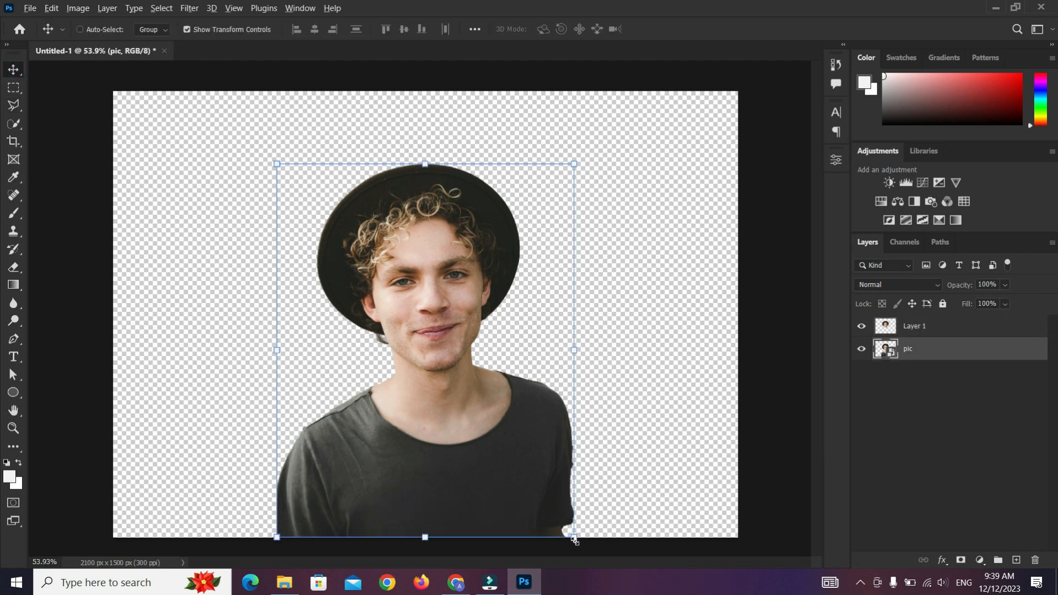
left_click_drag(575, 541, 541, 517)
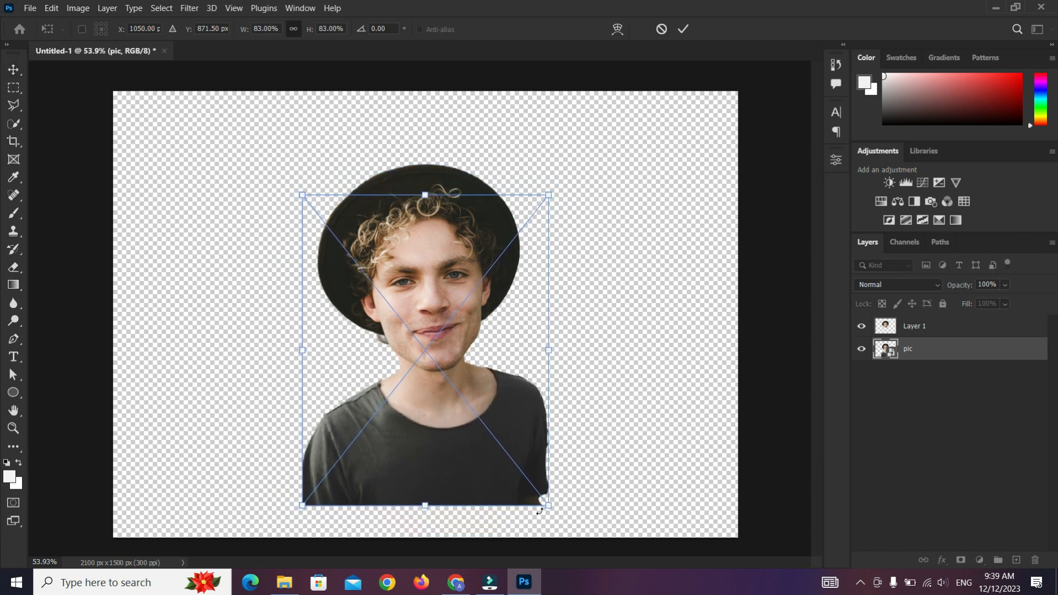
left_click(684, 30)
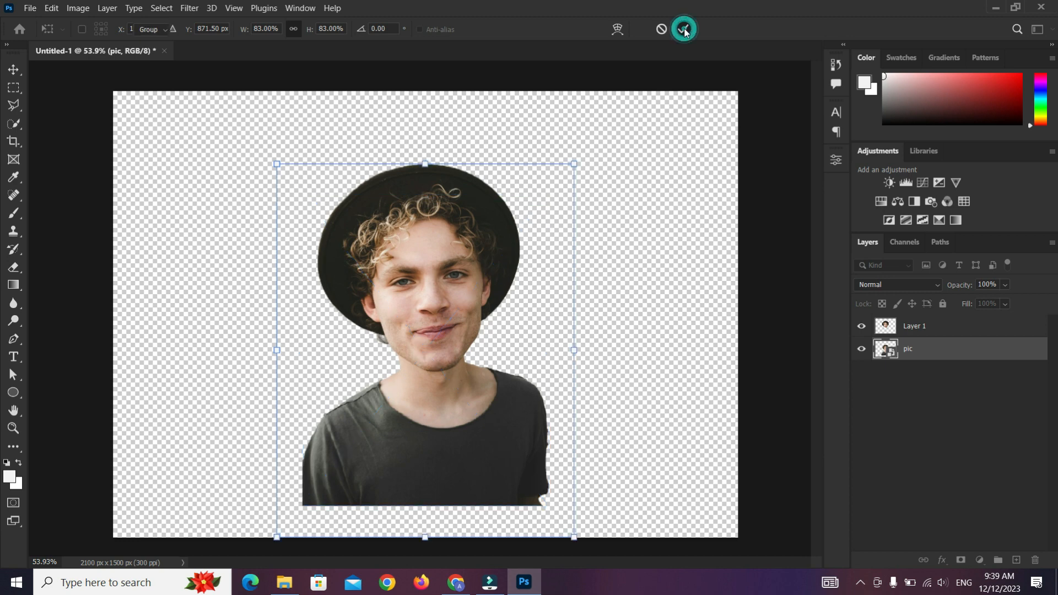
- Combine Layer 1 and the pic layer into a single smart object
left_click(927, 331, "ctrl")
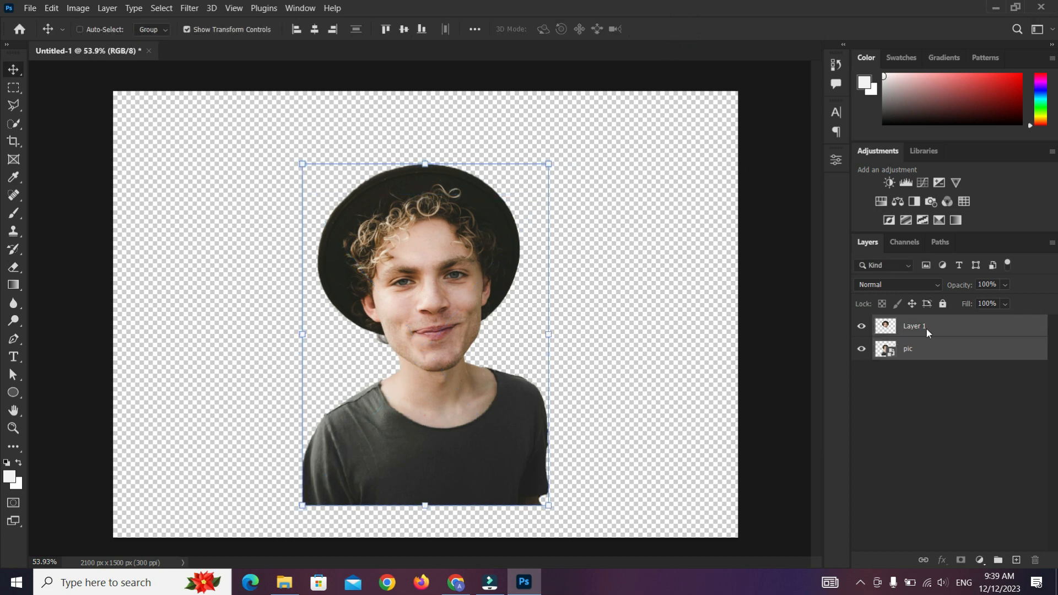
right_click(927, 328)
left_click(793, 198)
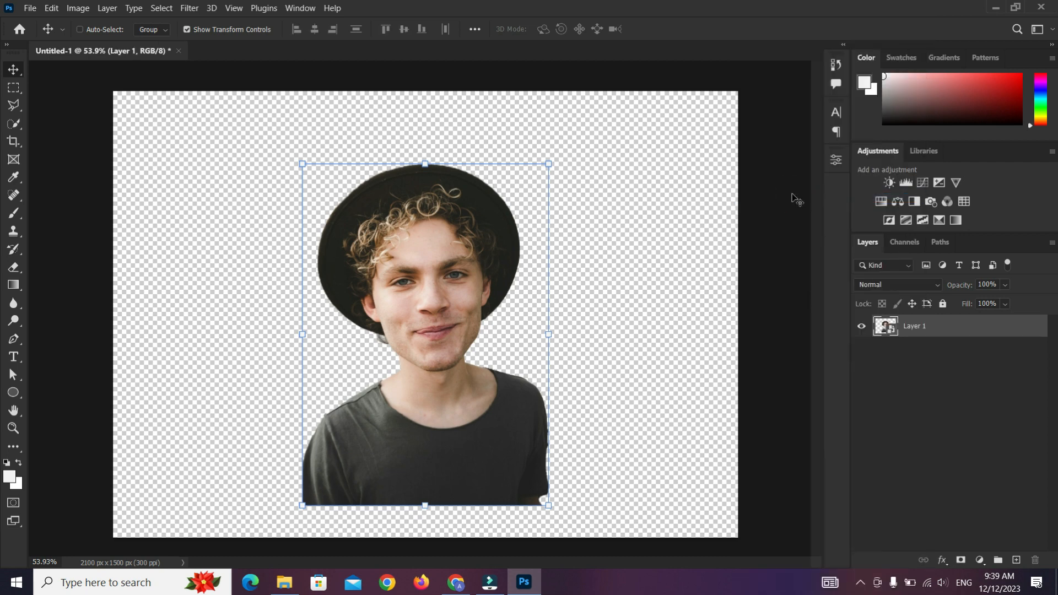
- In Liquify, set both eyes on Face #1 to size 100, height 95 and width -22, with eye distance -14
left_click(189, 8)
left_click(232, 129)
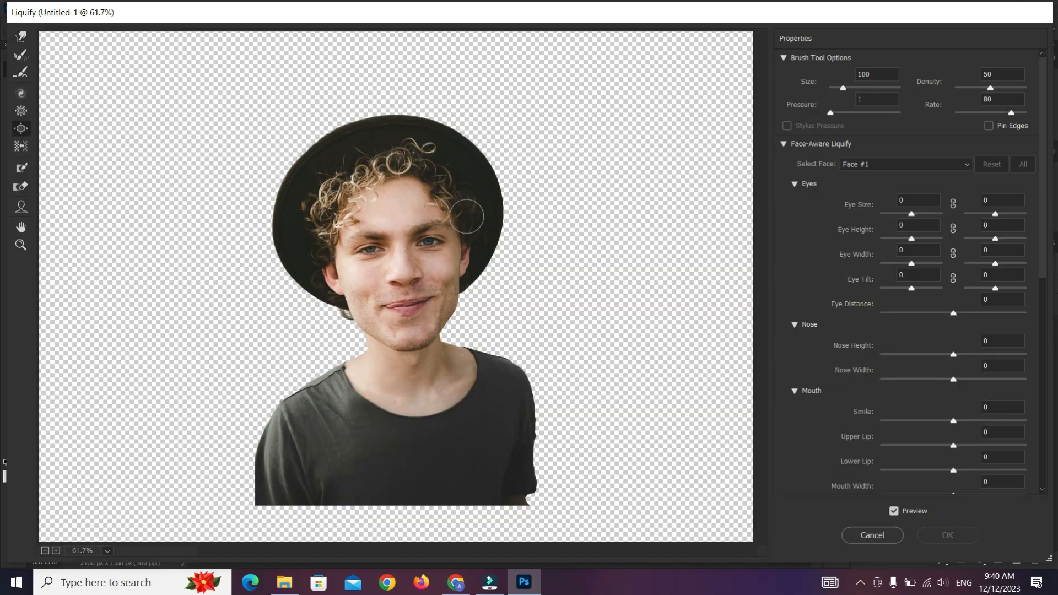
left_click(881, 164)
left_click(879, 179)
left_click_drag(911, 214, 904, 264)
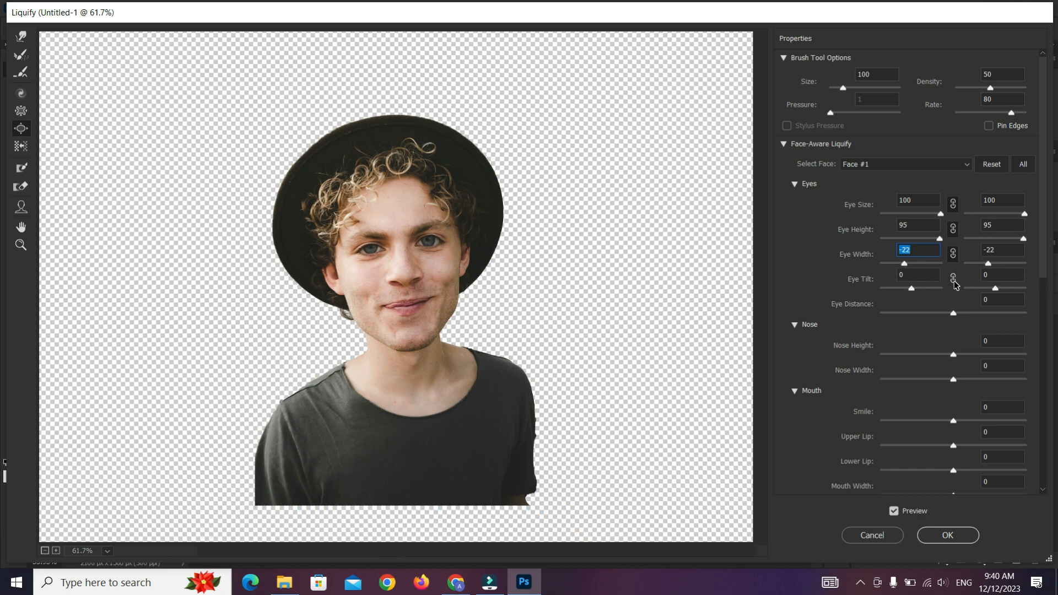
left_click_drag(953, 314, 943, 315)
- Set the nose height to 71 and width to -37, the smile to 20, upper lip to -51 and lower lip to 37
left_click_drag(953, 355, 1004, 354)
left_click_drag(953, 379, 896, 380)
left_click_drag(954, 421, 980, 471)
scroll(979, 470, "down", 3)
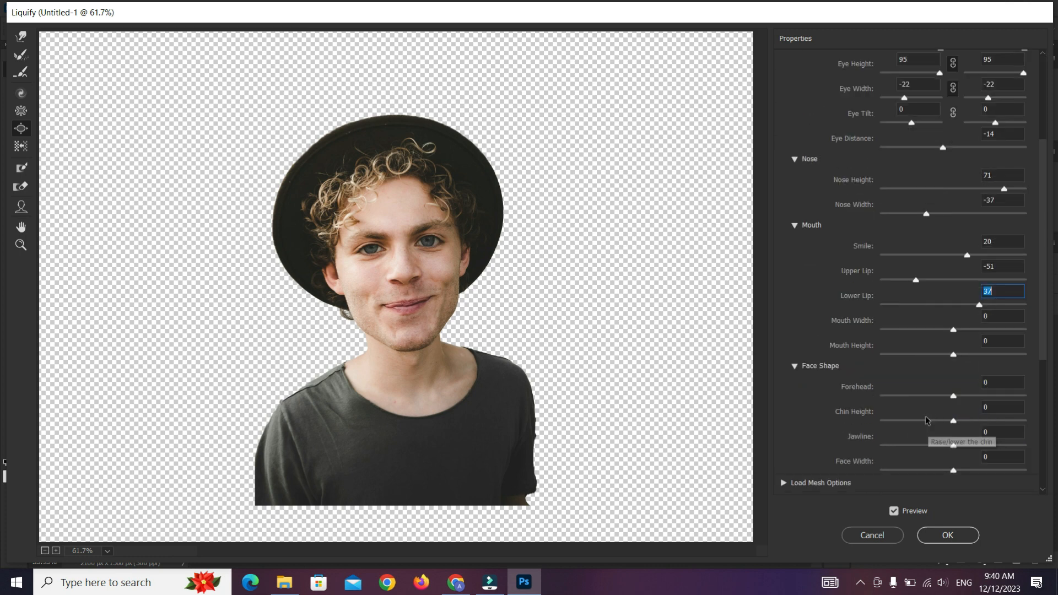
- Set the forehead to -89, reduce the chin height, jawline and face width, and apply the Liquify filter
left_click_drag(954, 395, 889, 396)
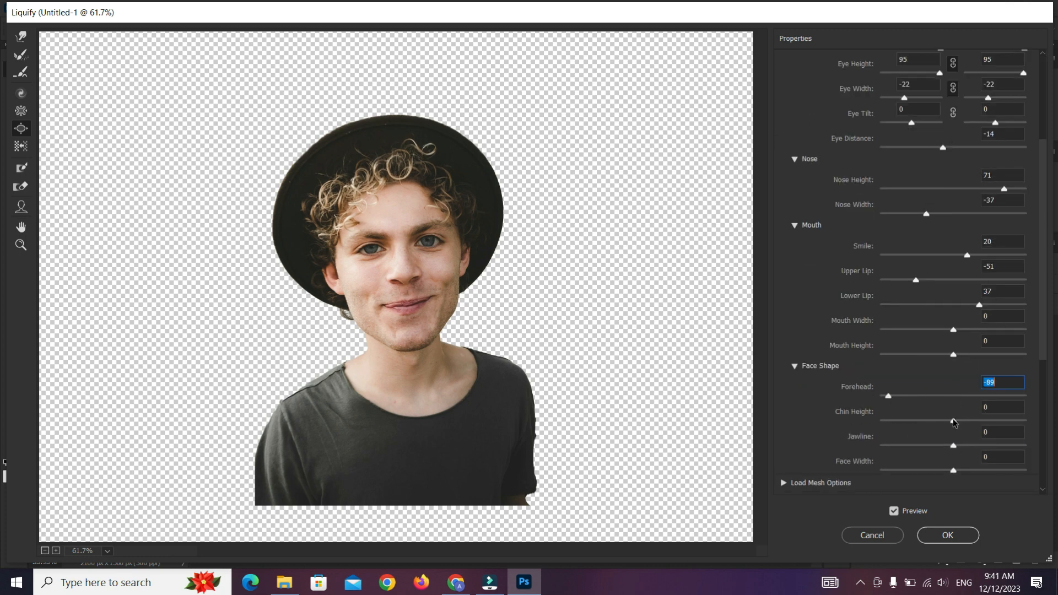
left_click_drag(953, 420, 907, 421)
left_click_drag(953, 446, 929, 470)
left_click(932, 533)
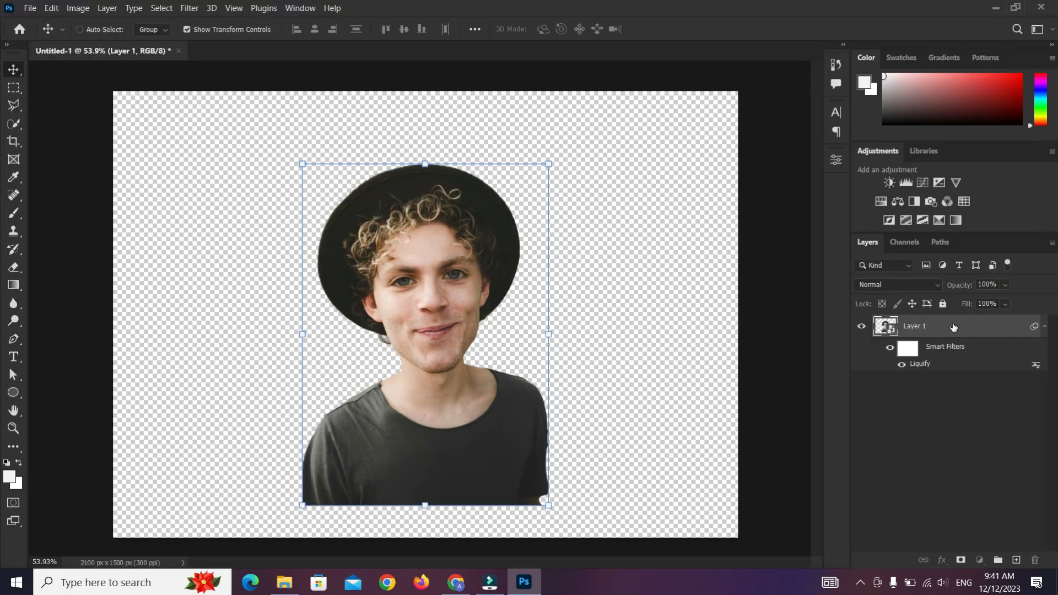
- Duplicate the liquified Layer 1 and hide the copy
key("ctrl+j")
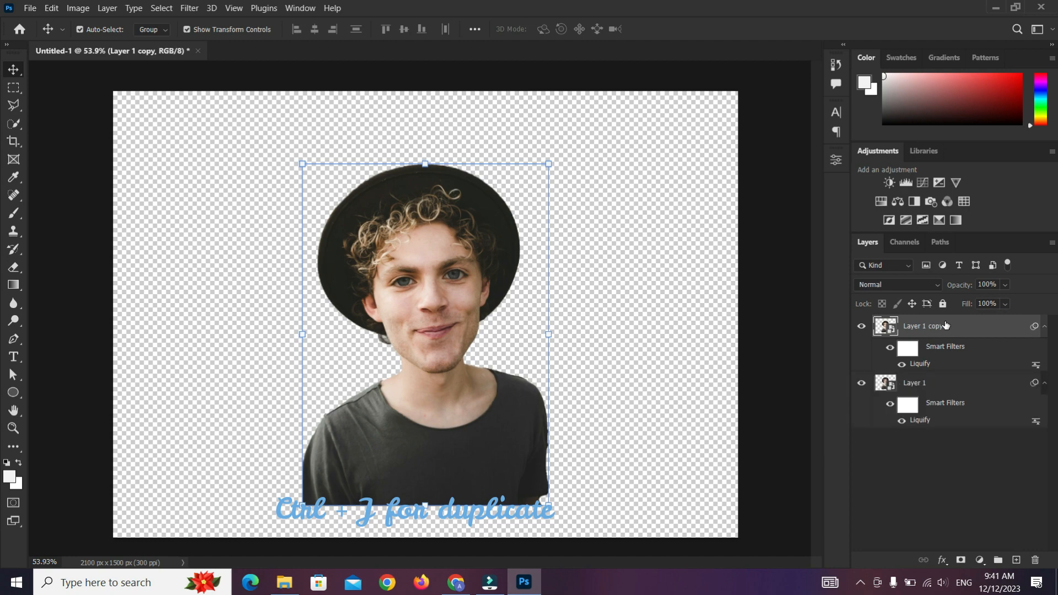
key("ctrl+")
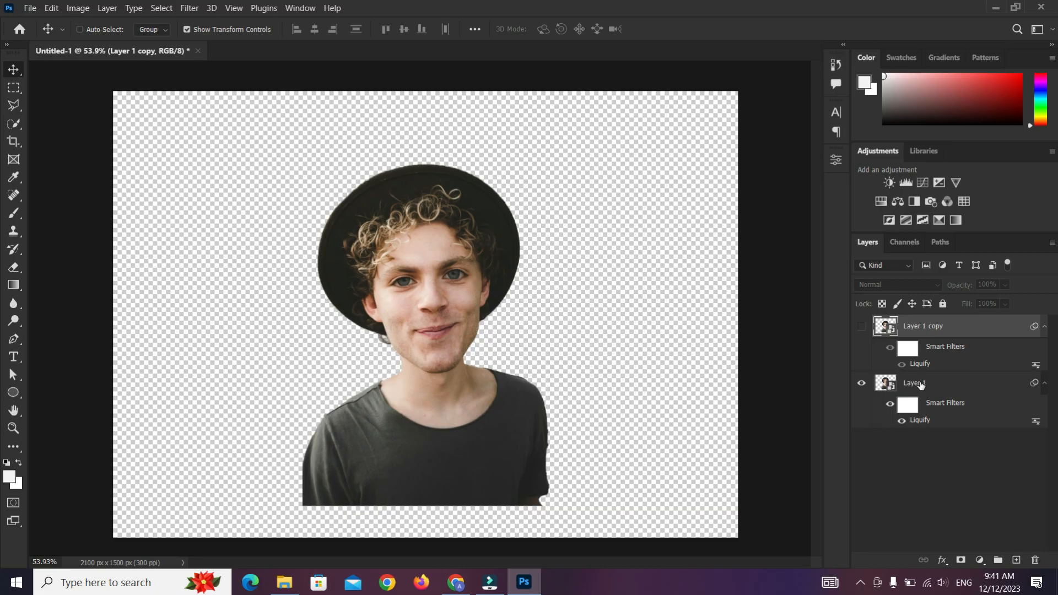
- Rename the visible lower layer as efect and the hidden copy as tone
double_click(921, 384)
type("ef")
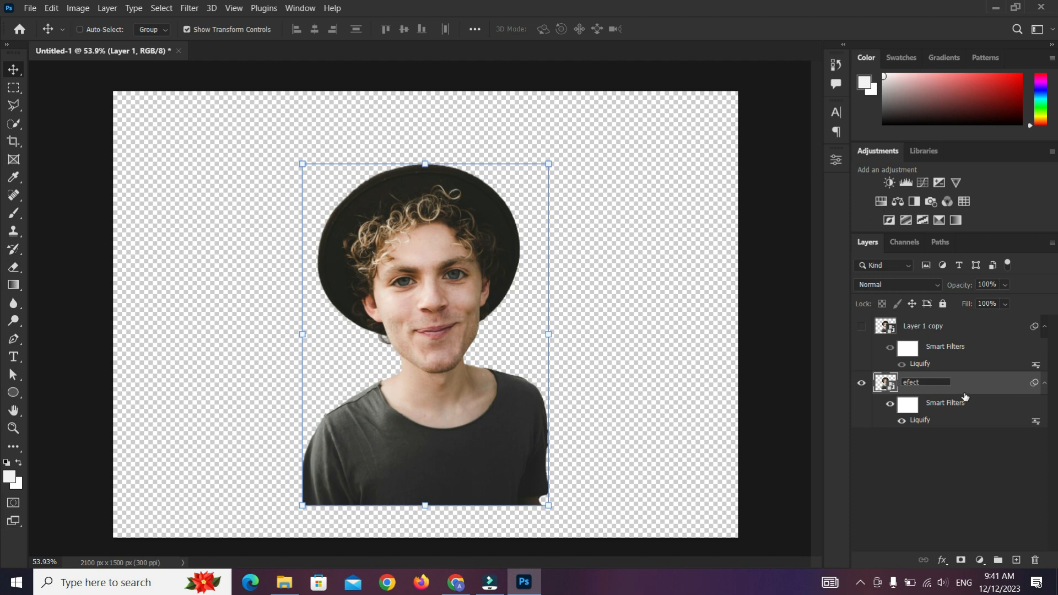
type("ect")
key("Return")
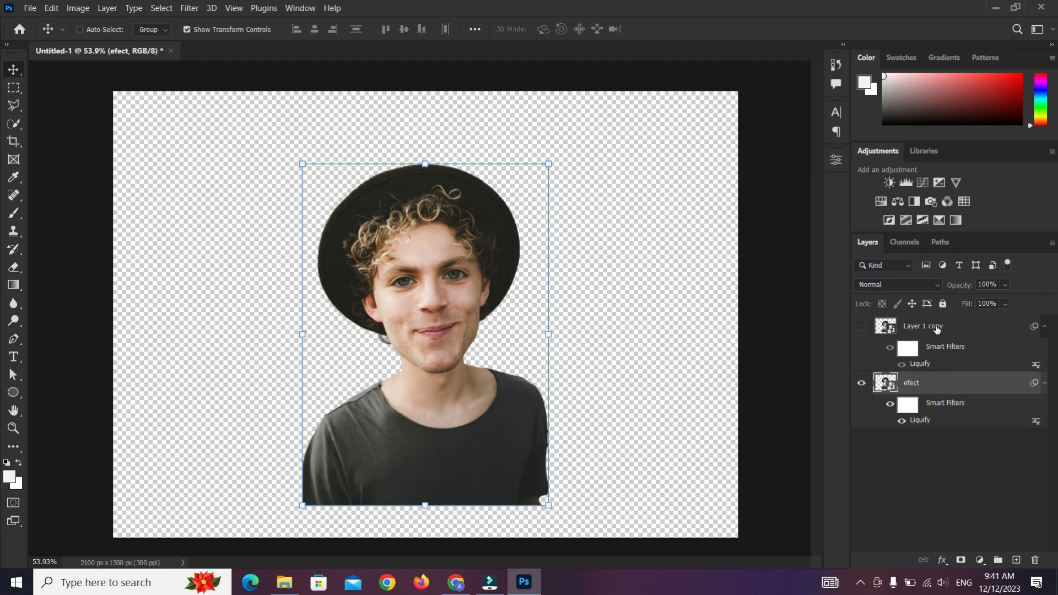
double_click(937, 329)
type("t")
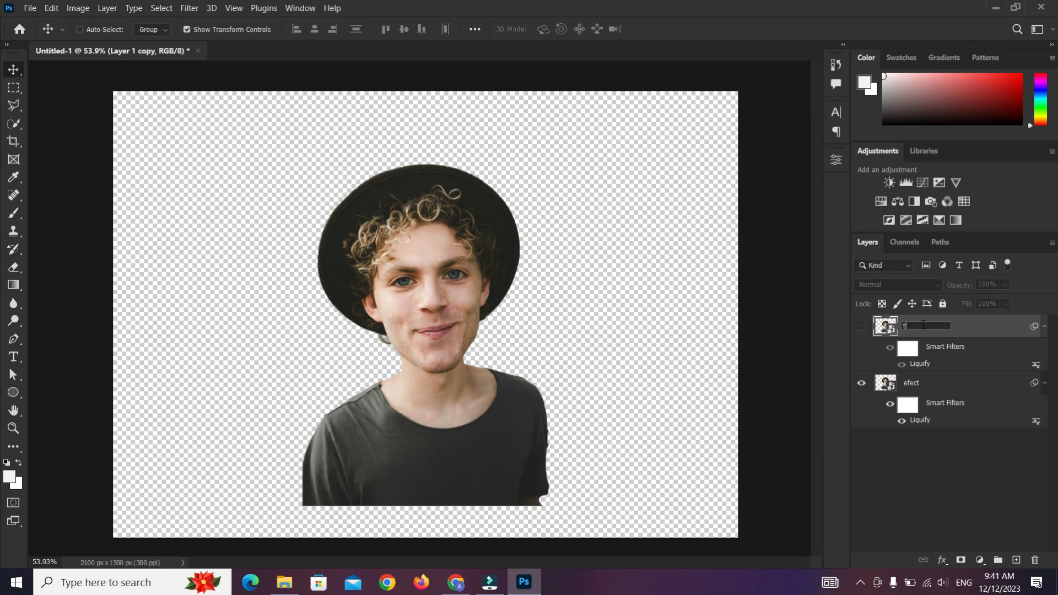
type("one")
key("Return")
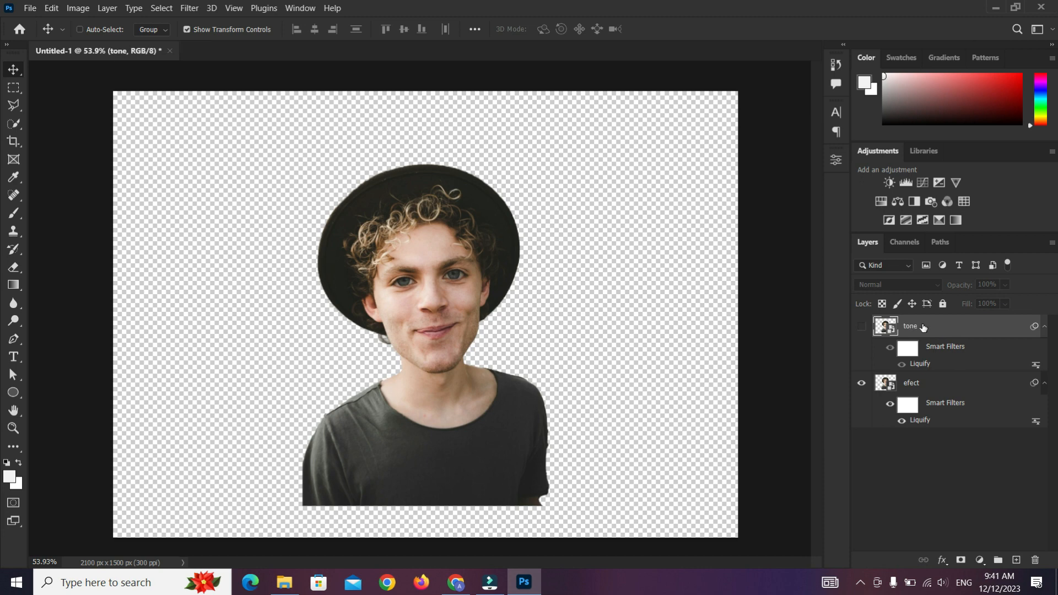
- Apply an Oil Paint filter to the efect layer with stylization 5.0, cleanliness 3.0, scale 0.1 and bristle detail 0.0
left_click(937, 384)
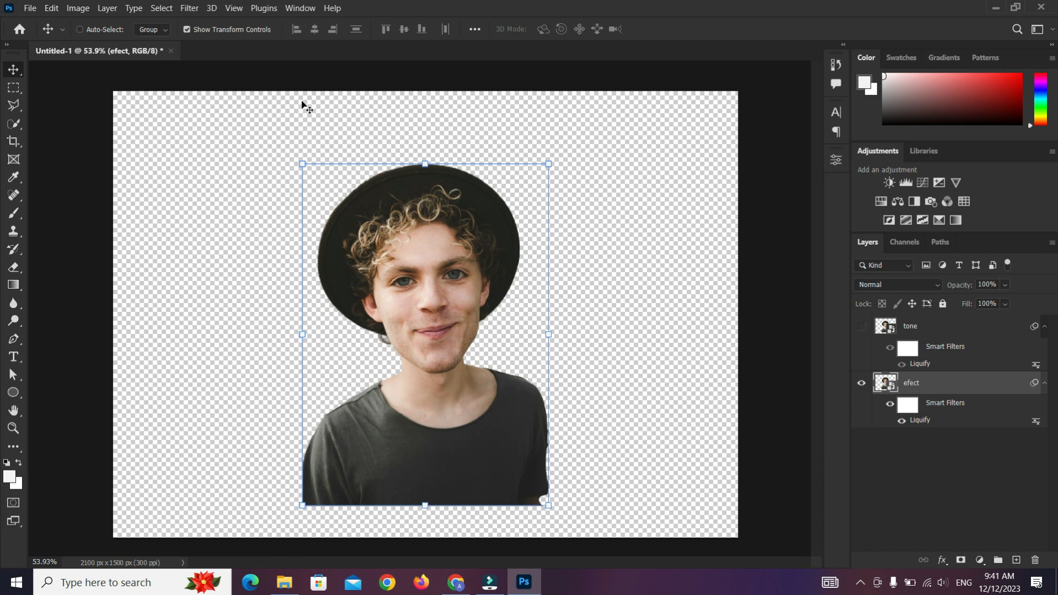
left_click(191, 9)
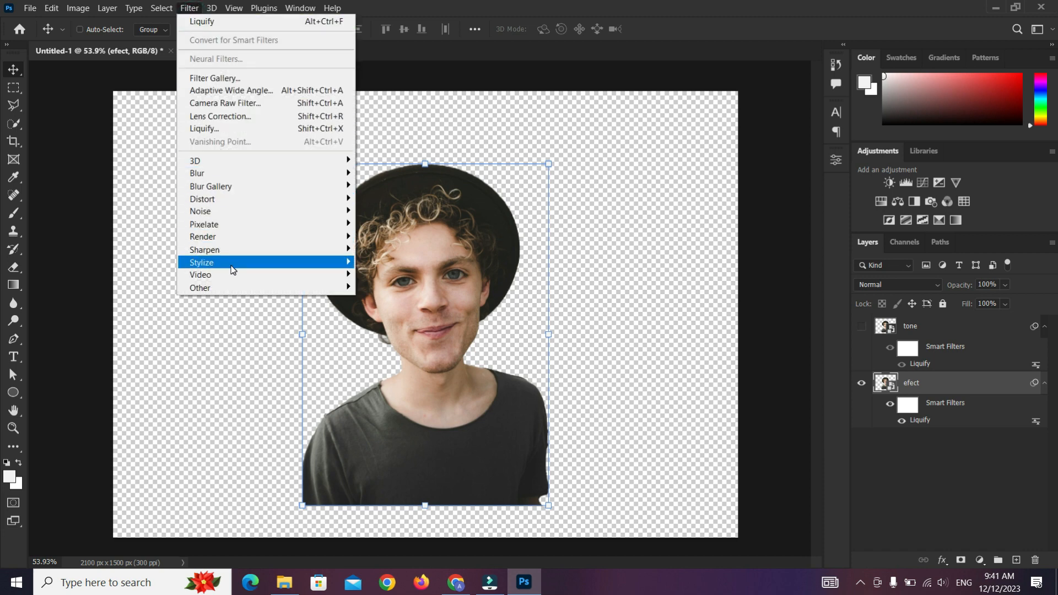
mouse_move(322, 263)
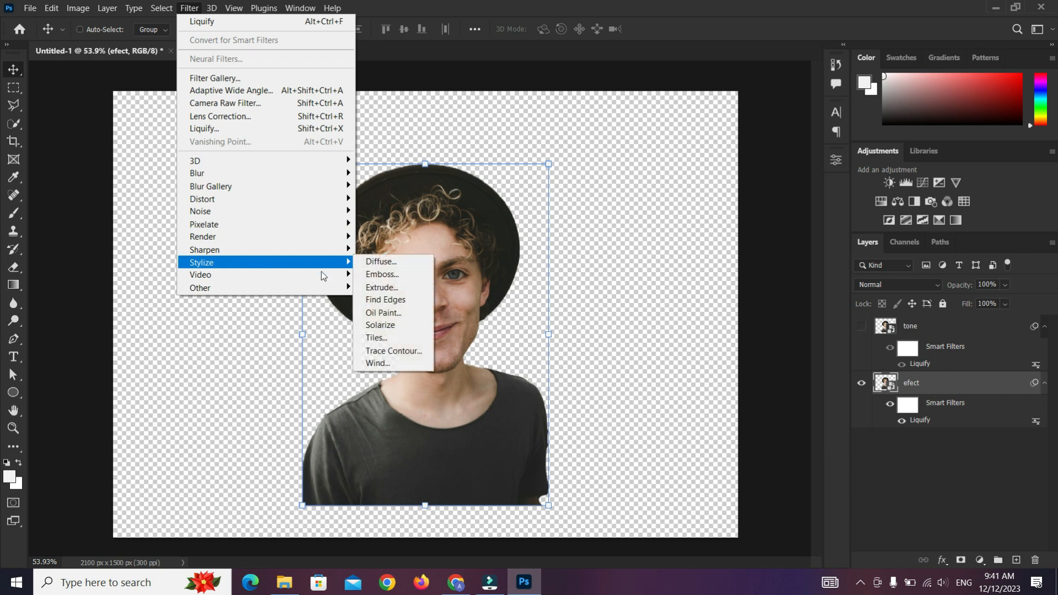
left_click(401, 315)
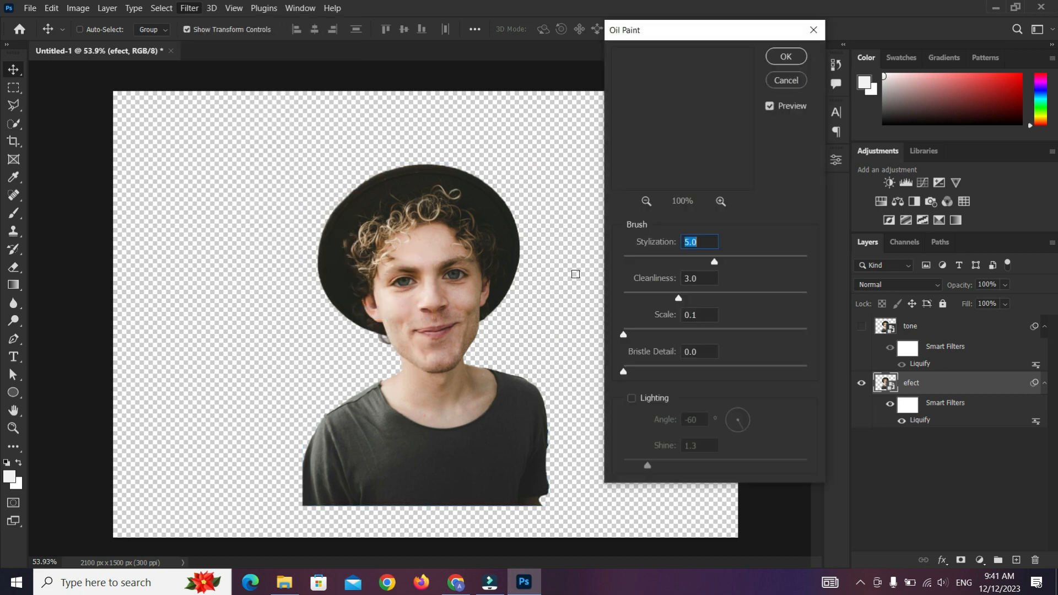
left_click(702, 241)
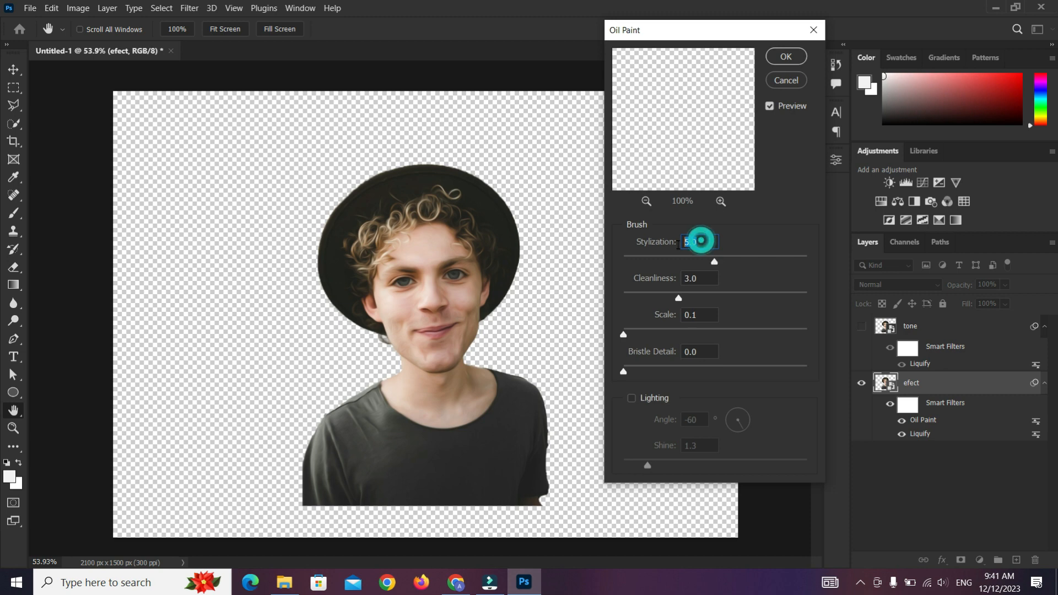
left_click(701, 278)
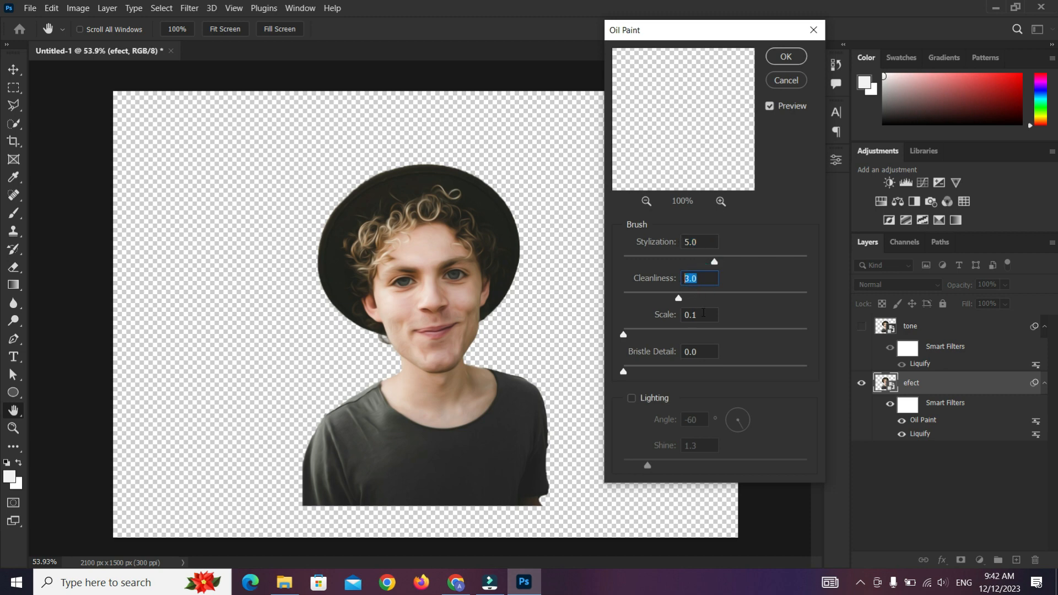
left_click(702, 315)
left_click(704, 352)
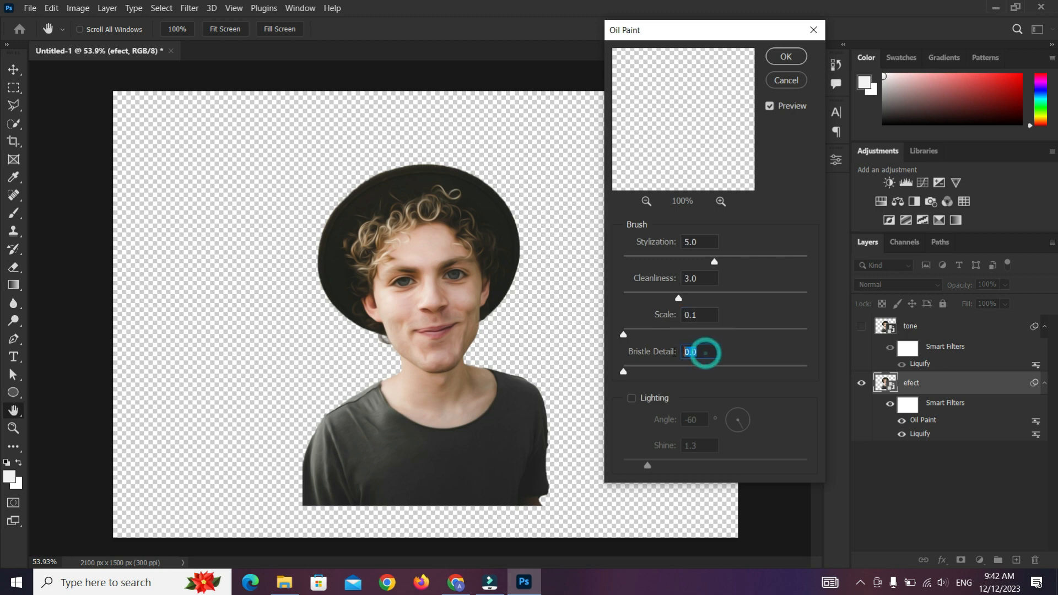
left_click(786, 56)
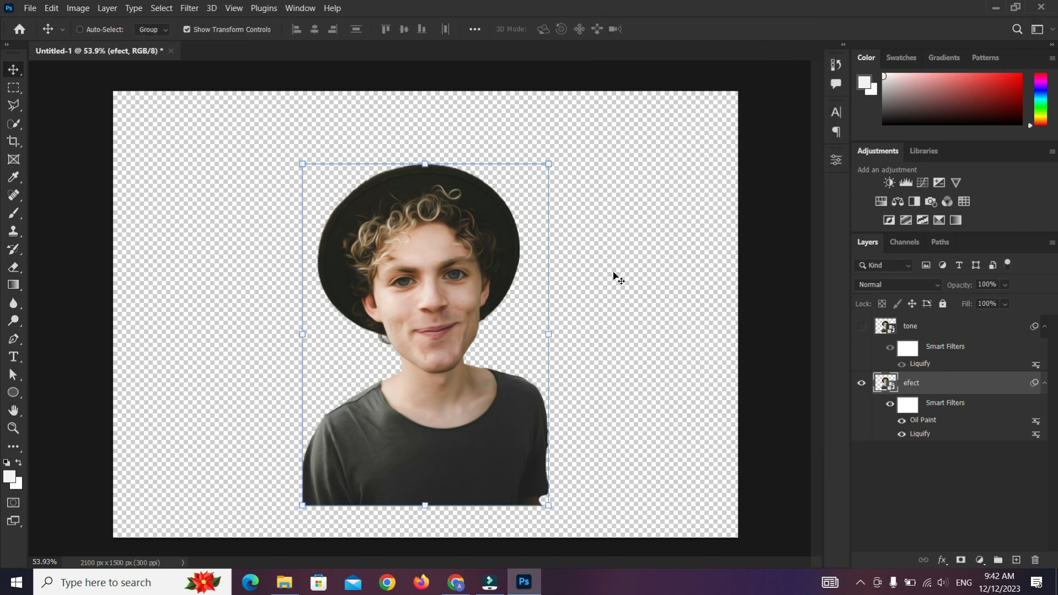
- Apply a Surface Blur to the efect layer with a radius of 20 pixels and a threshold of 10 levels
left_click(191, 9)
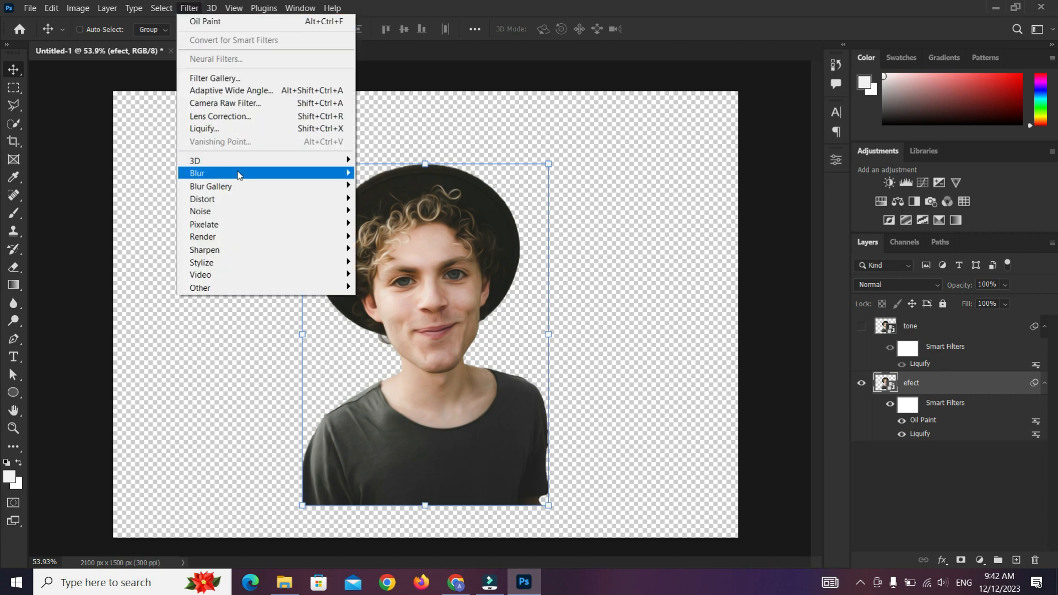
mouse_move(257, 175)
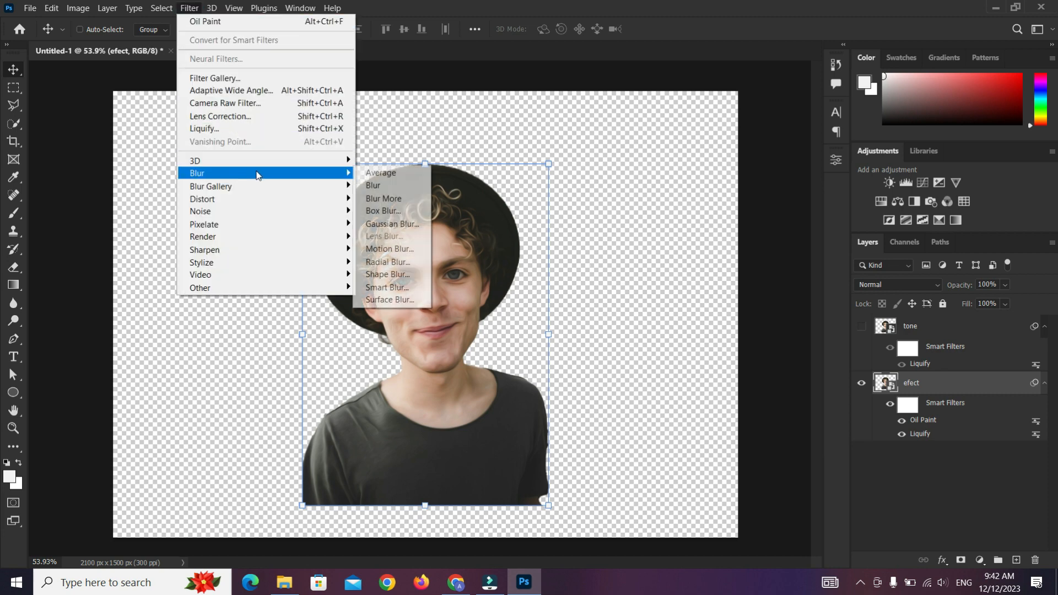
left_click(388, 299)
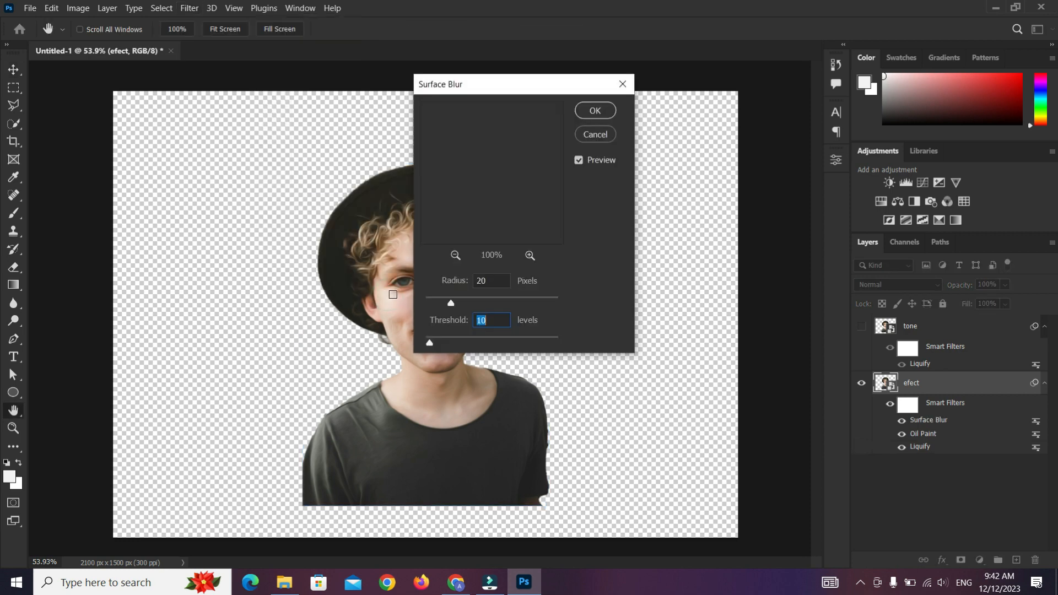
double_click(484, 281)
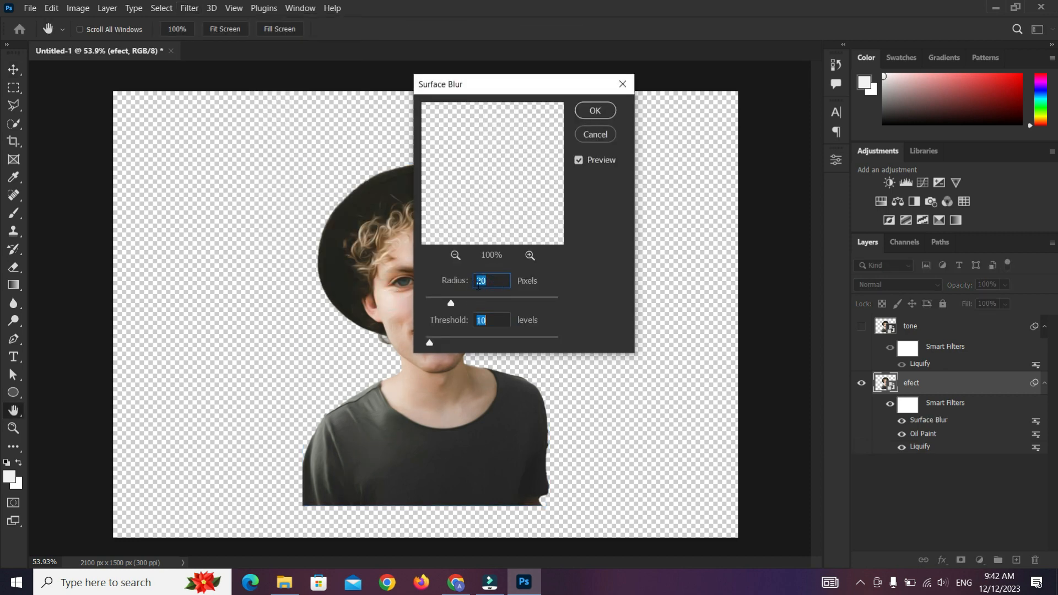
double_click(493, 315)
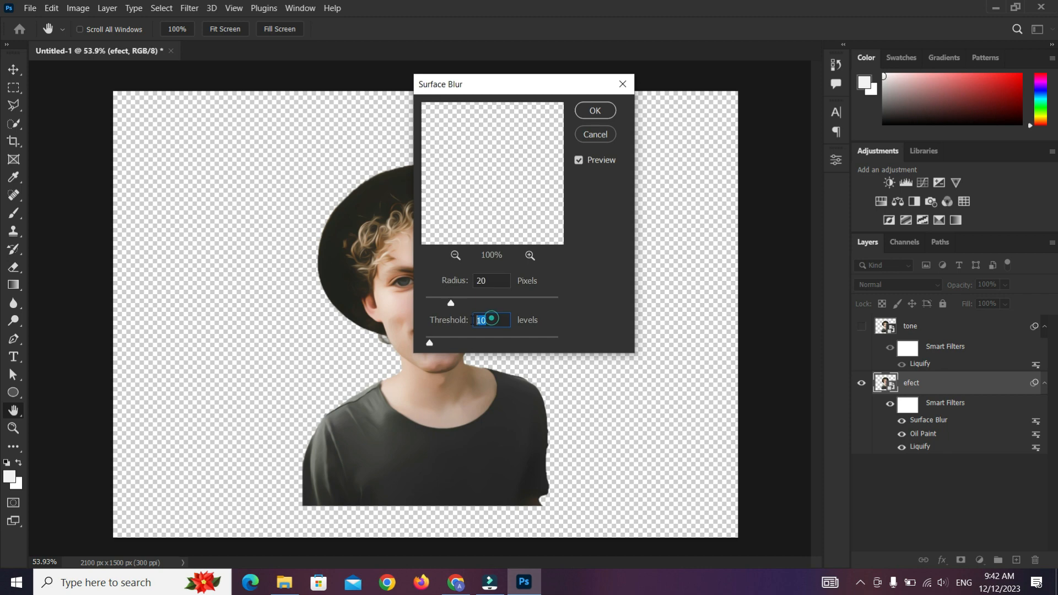
left_click(600, 110)
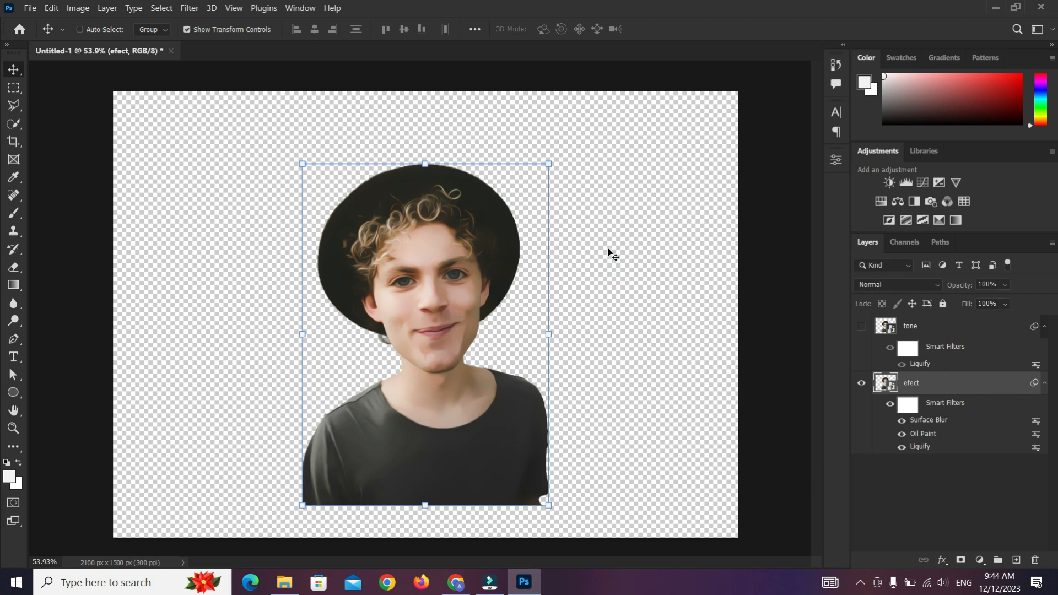
- Apply the Poster Edges effect to the efect layer with edge thickness 10, edge intensity 1 and posterization 2
left_click(196, 12)
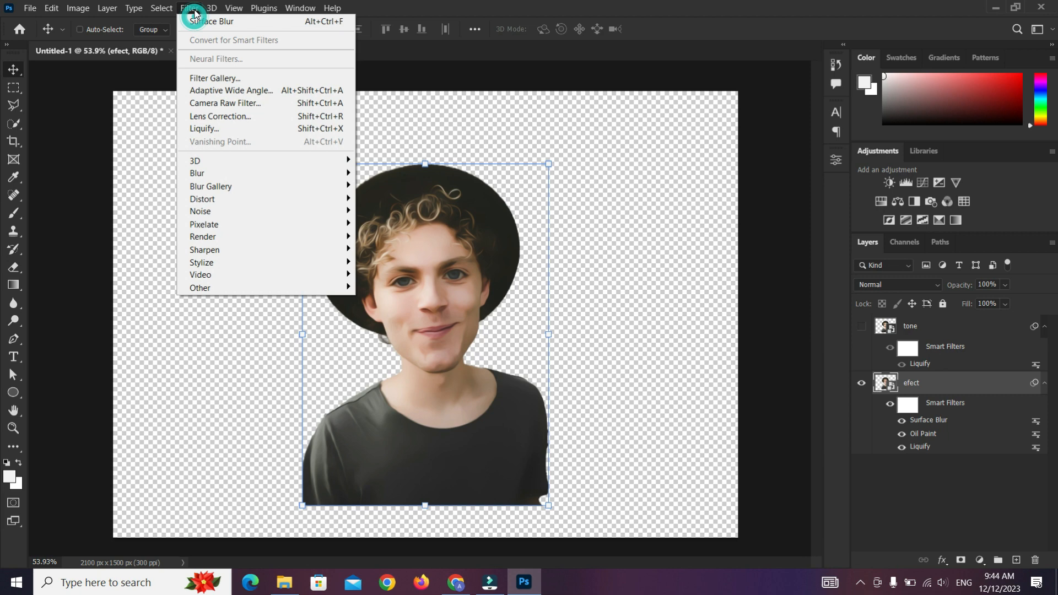
left_click(221, 73)
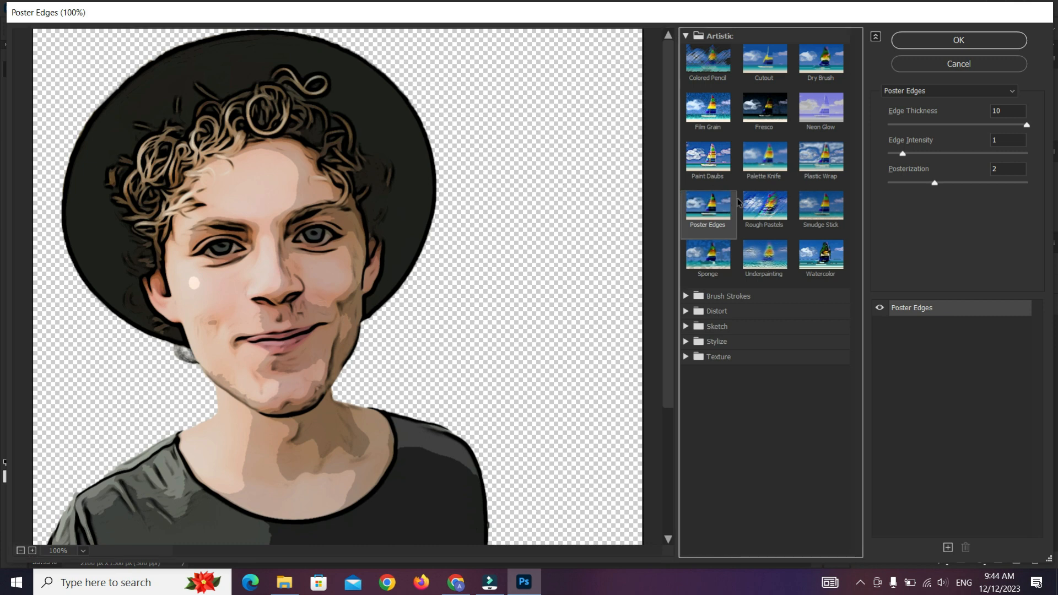
left_click_drag(1026, 125, 1042, 126)
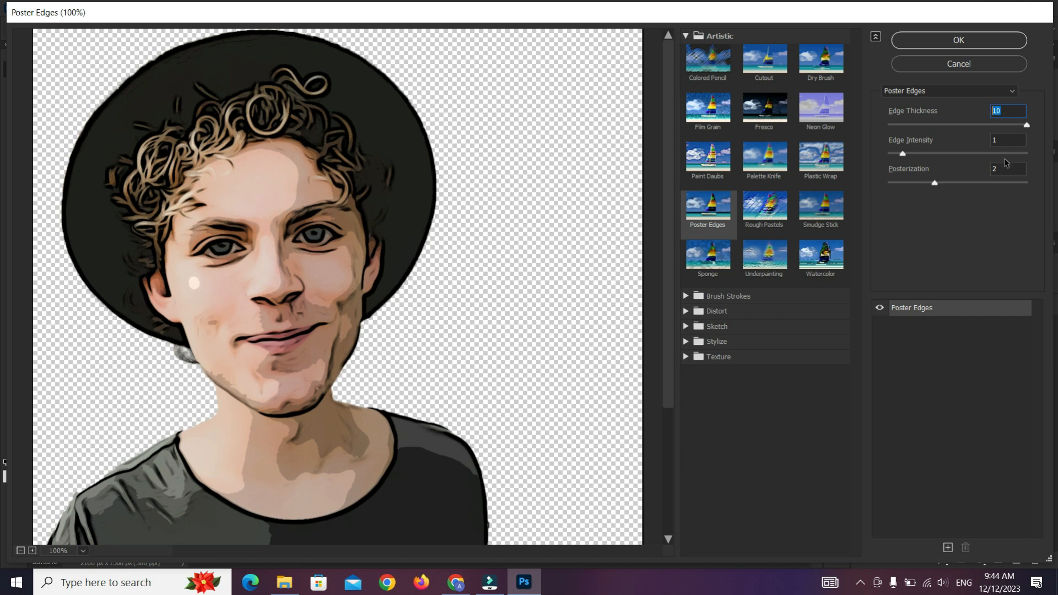
left_click(1007, 141)
key("Tab")
left_click(956, 40)
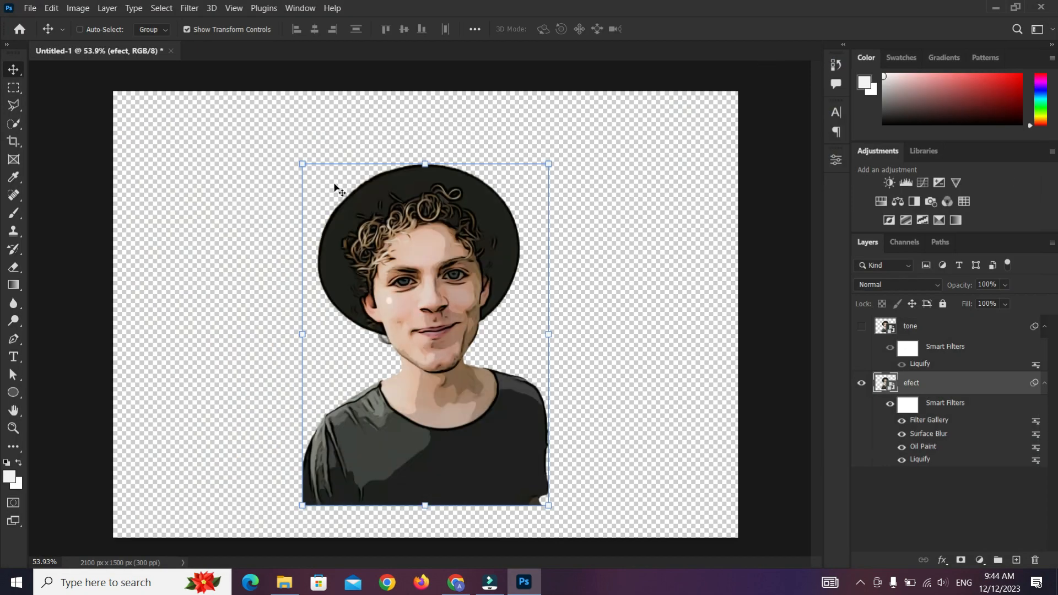
- Lower the opacity of the efect layer's Filter Gallery smart filter to about 31% in Normal mode
double_click(1035, 425)
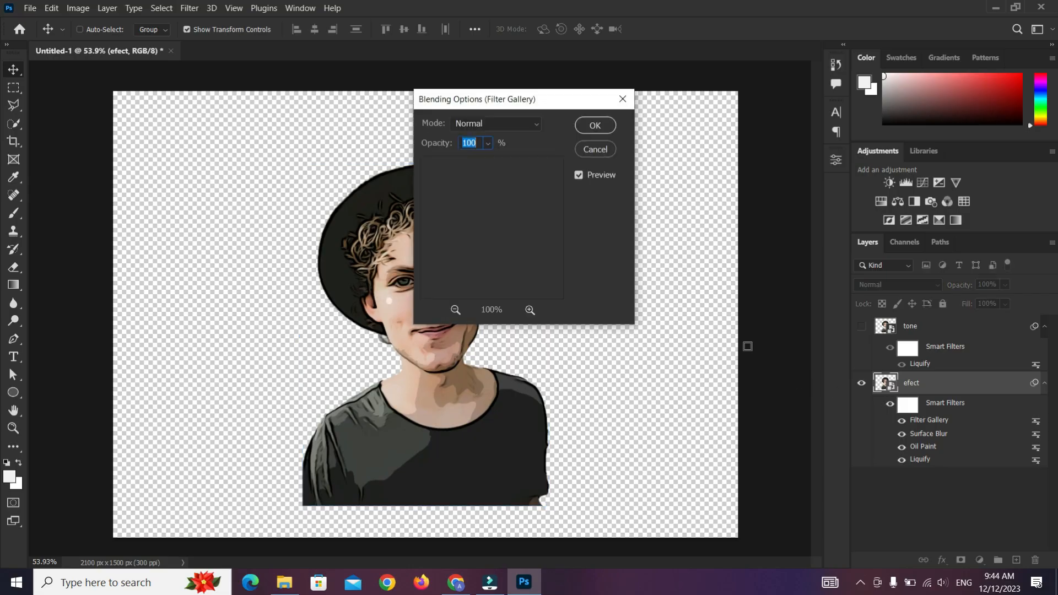
left_click(488, 145)
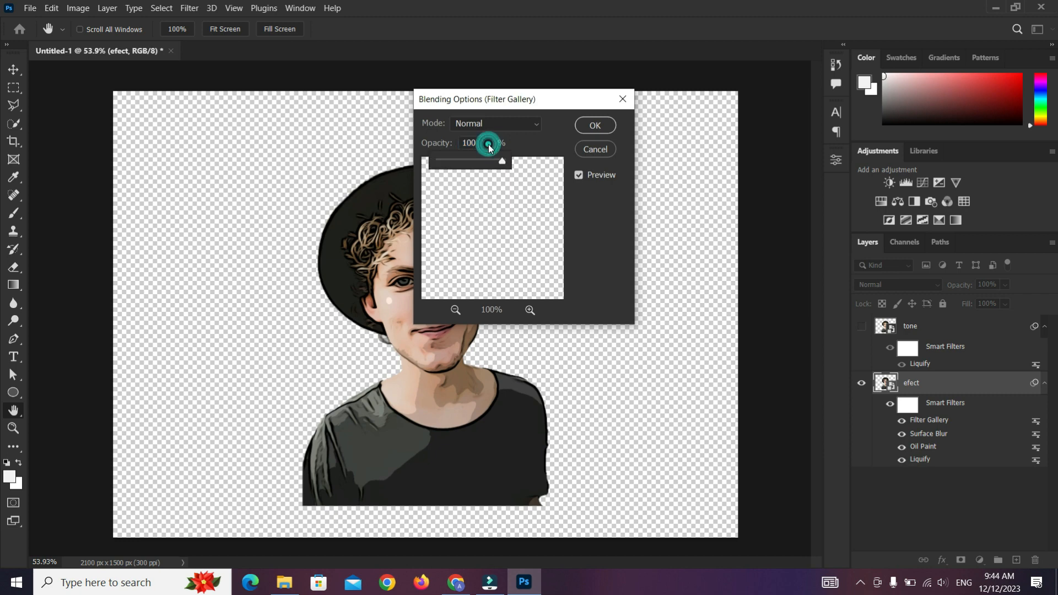
left_click_drag(502, 161, 458, 163)
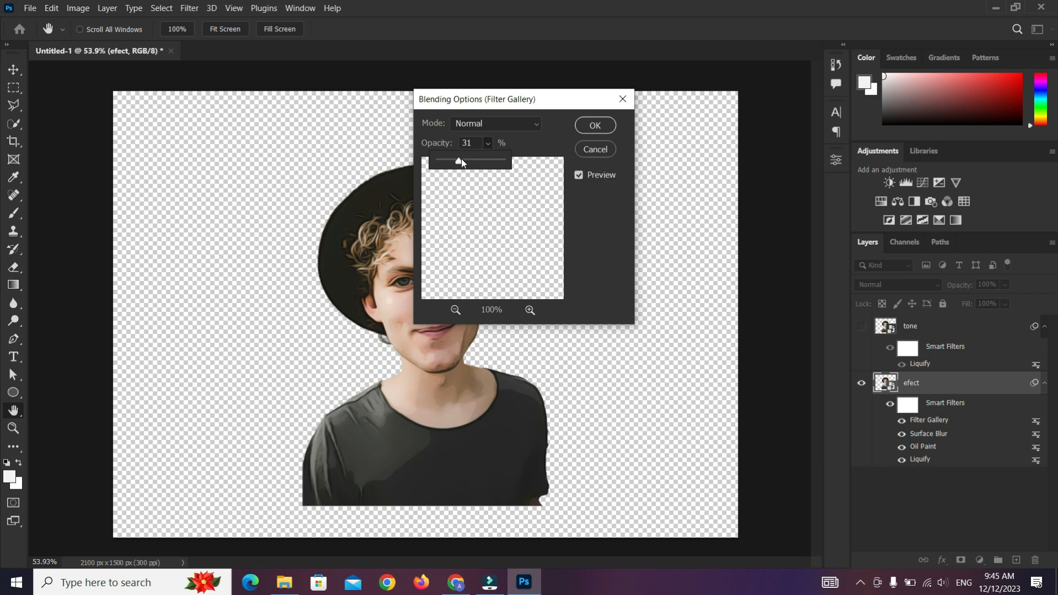
left_click_drag(462, 160, 463, 161)
left_click(595, 126)
key("v")
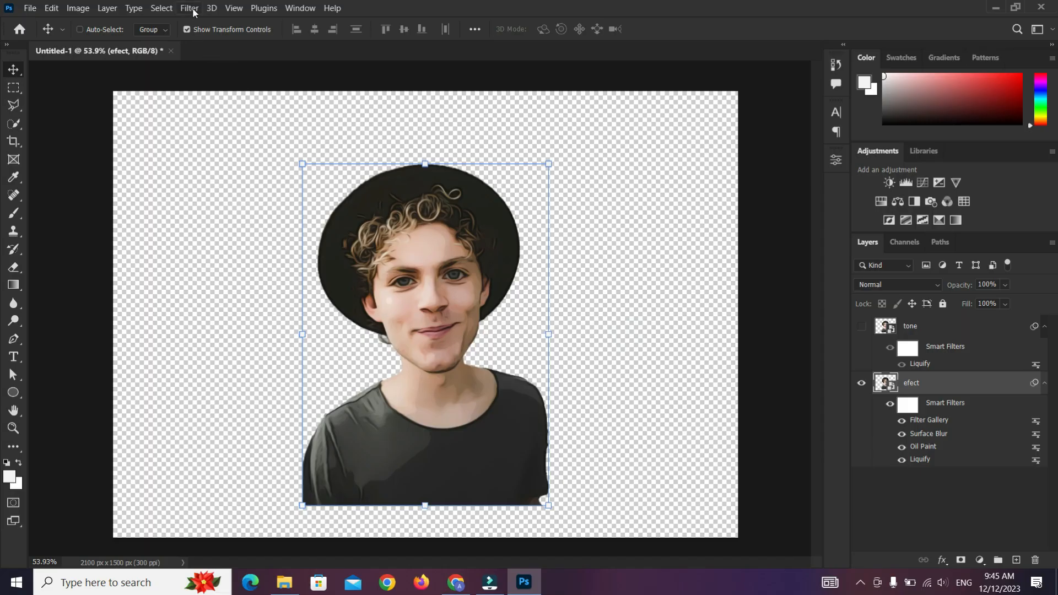
- Apply a second Oil Paint filter to the efect layer with stylization 5.0, cleanliness 3.0, scale 0.1 and bristle detail 0.0
left_click(190, 8)
mouse_move(251, 265)
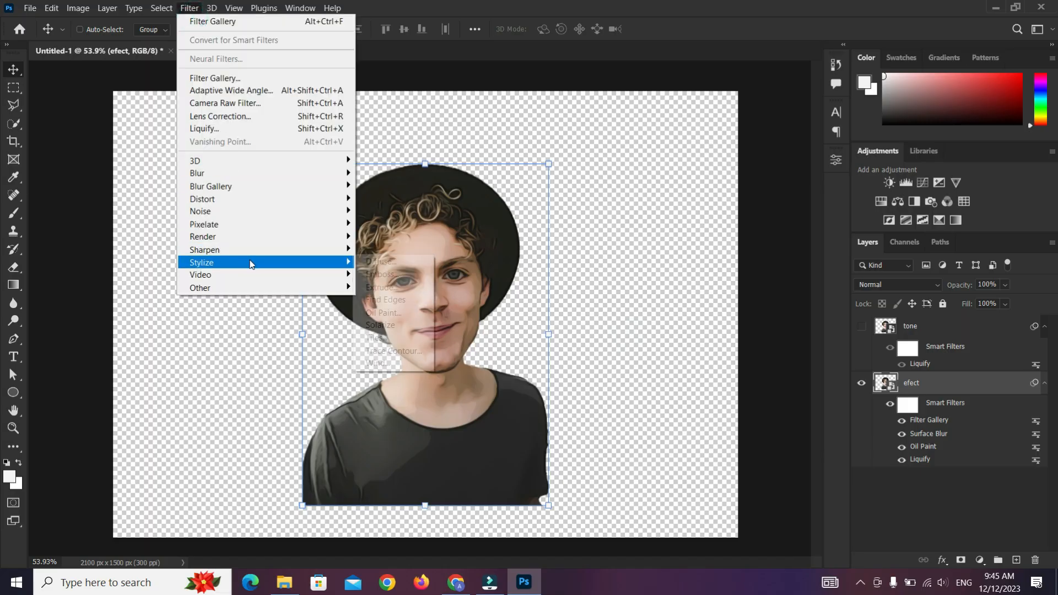
left_click(386, 312)
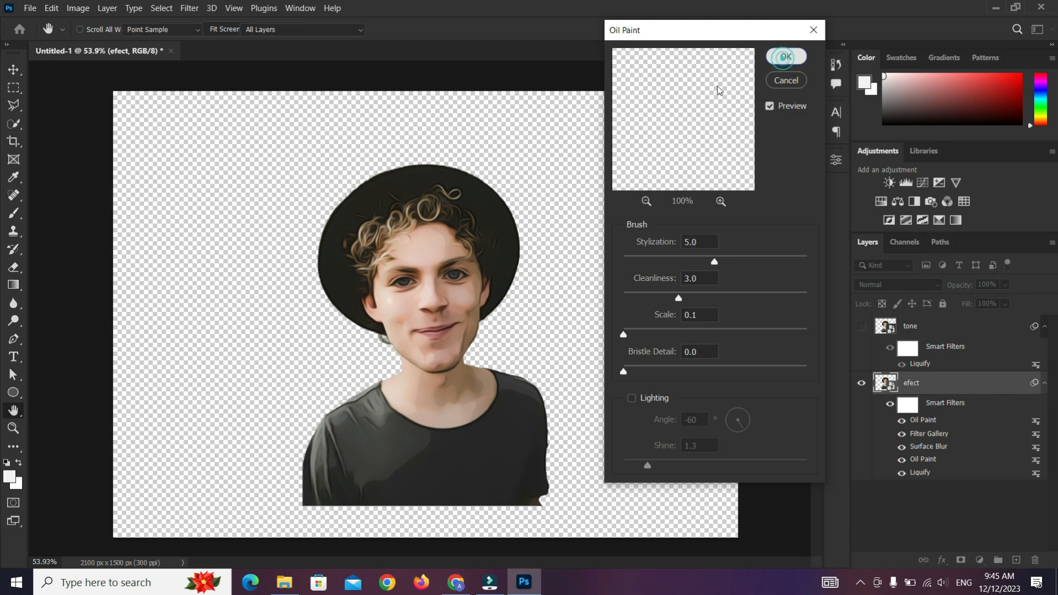
left_click(786, 56)
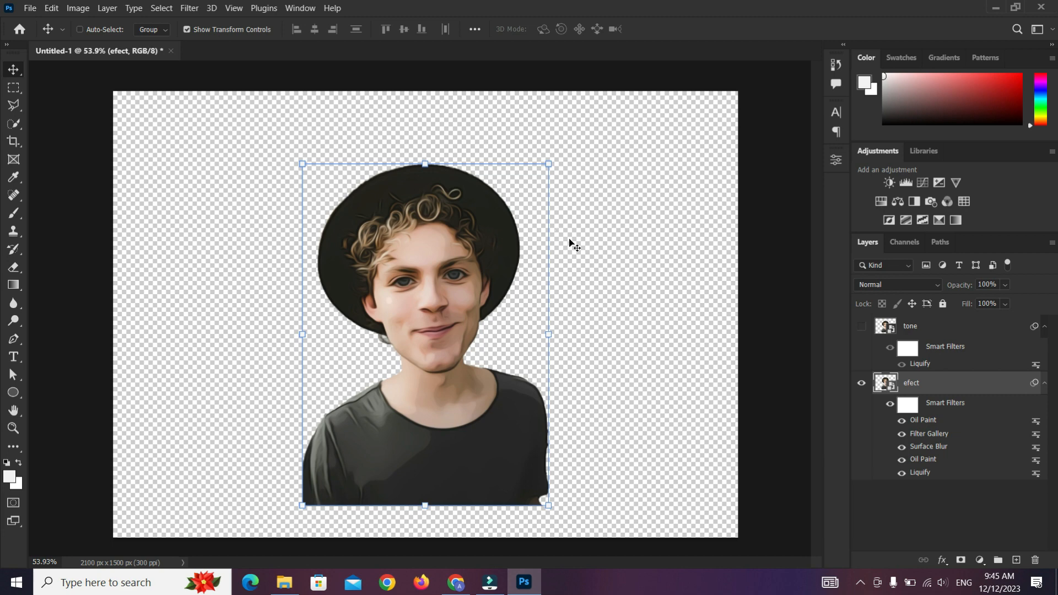
- Sharpen the efect layer with an Unsharp Mask of 150% amount, 6.0 pixels radius and threshold 6, and collapse its smart filter list
left_click(188, 8)
mouse_move(257, 250)
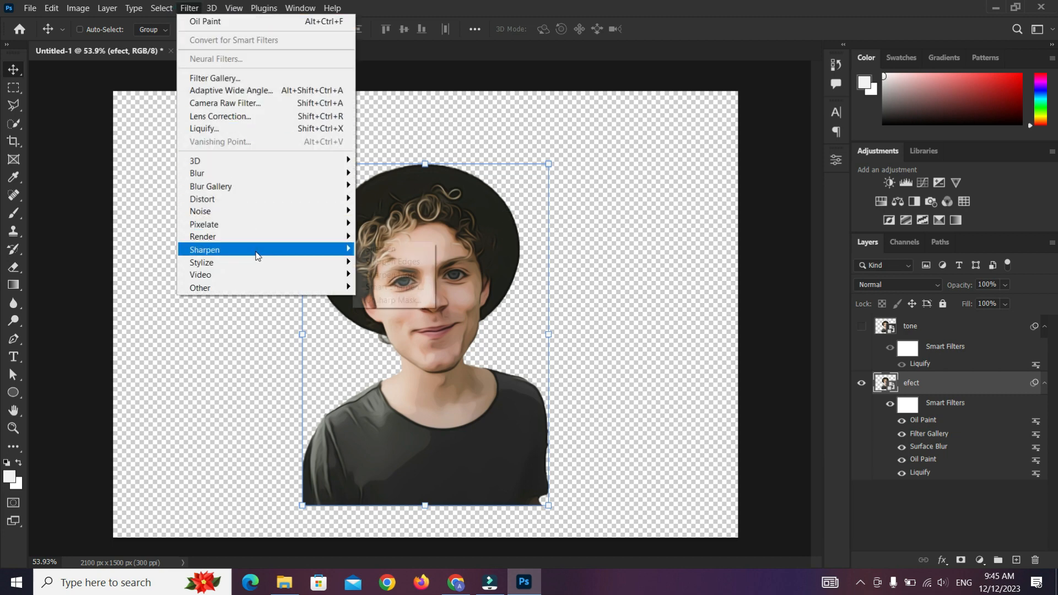
left_click(409, 300)
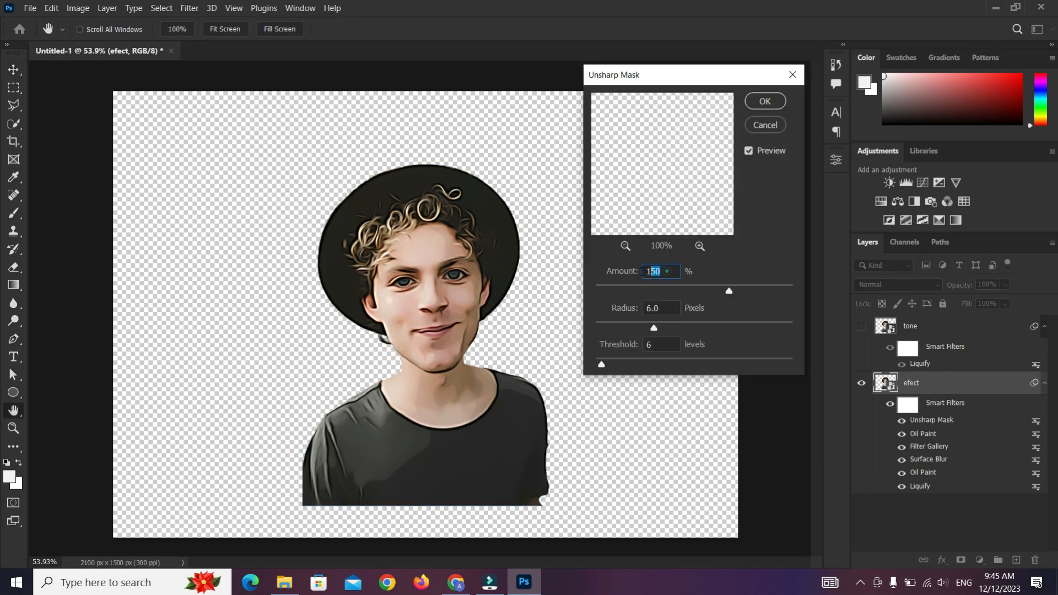
key("Tab")
key("Tab")
left_click(765, 102)
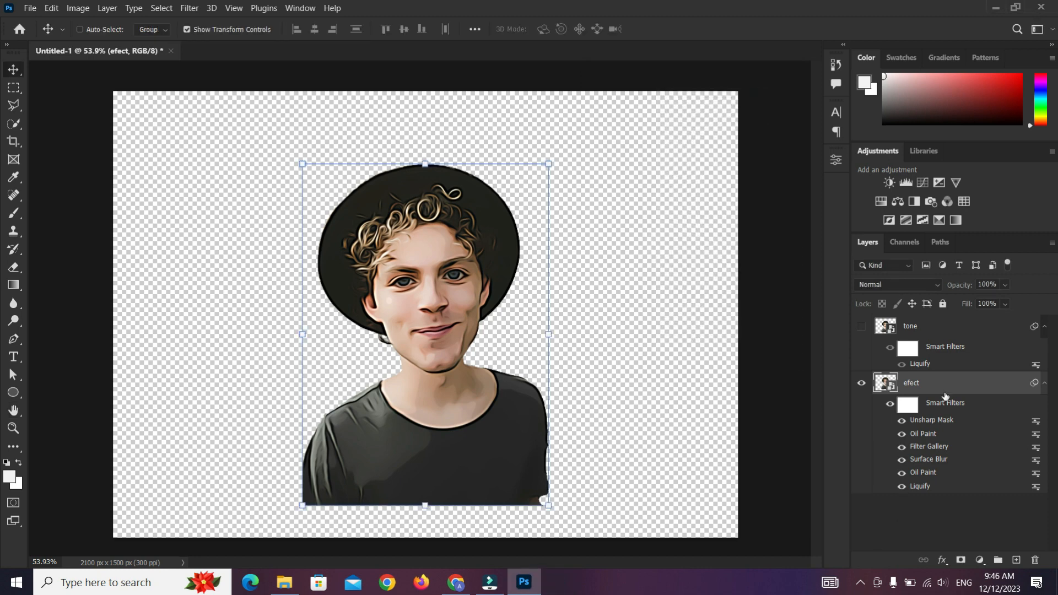
left_click(1045, 383)
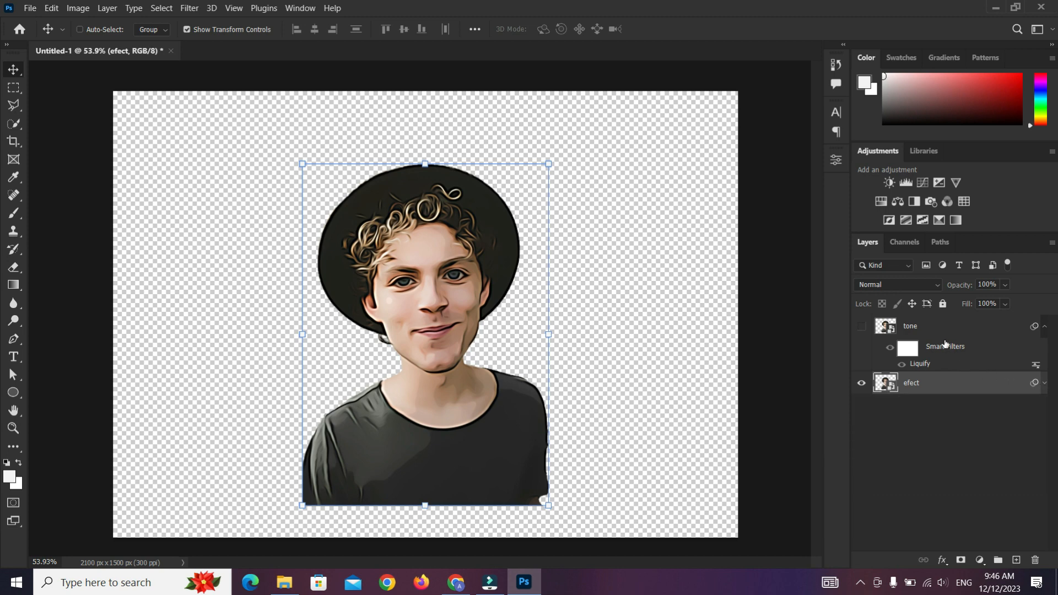
- Make the tone layer visible and apply a Gaussian Blur with a radius of 5.2 pixels to it
left_click(934, 327)
left_click(861, 327)
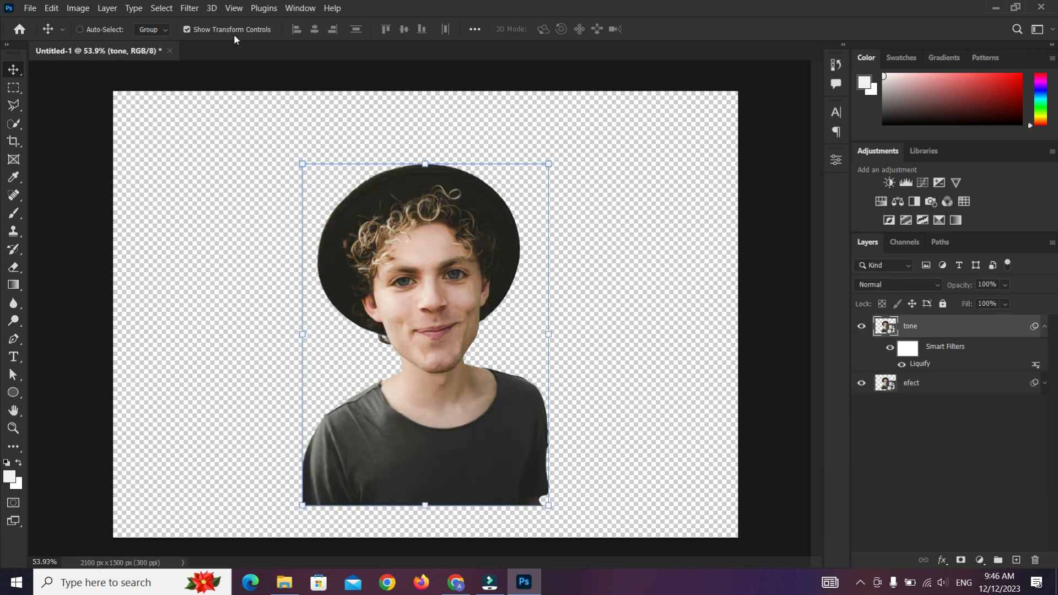
left_click(190, 9)
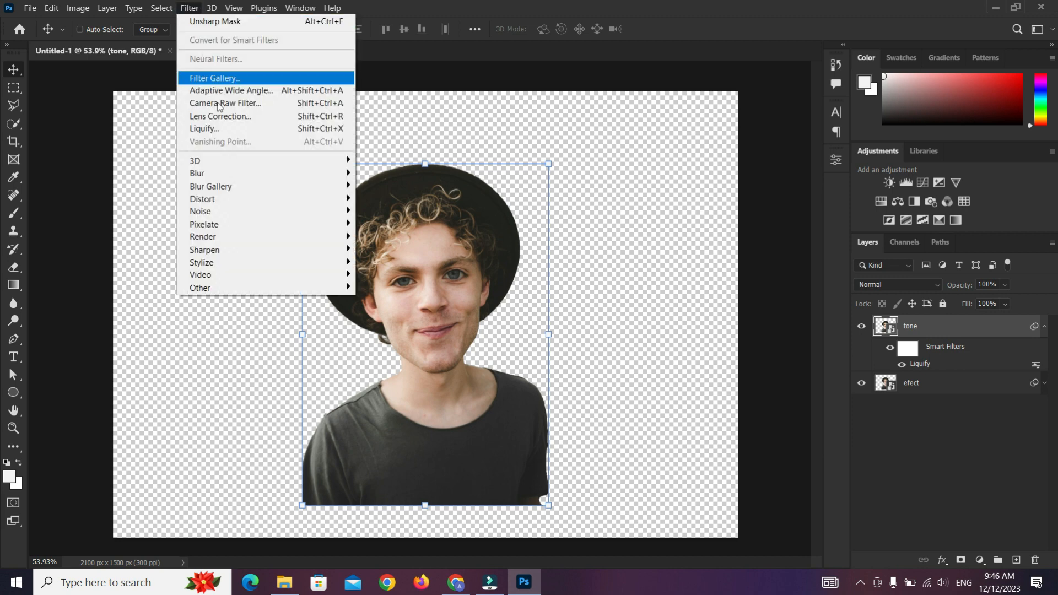
mouse_move(278, 174)
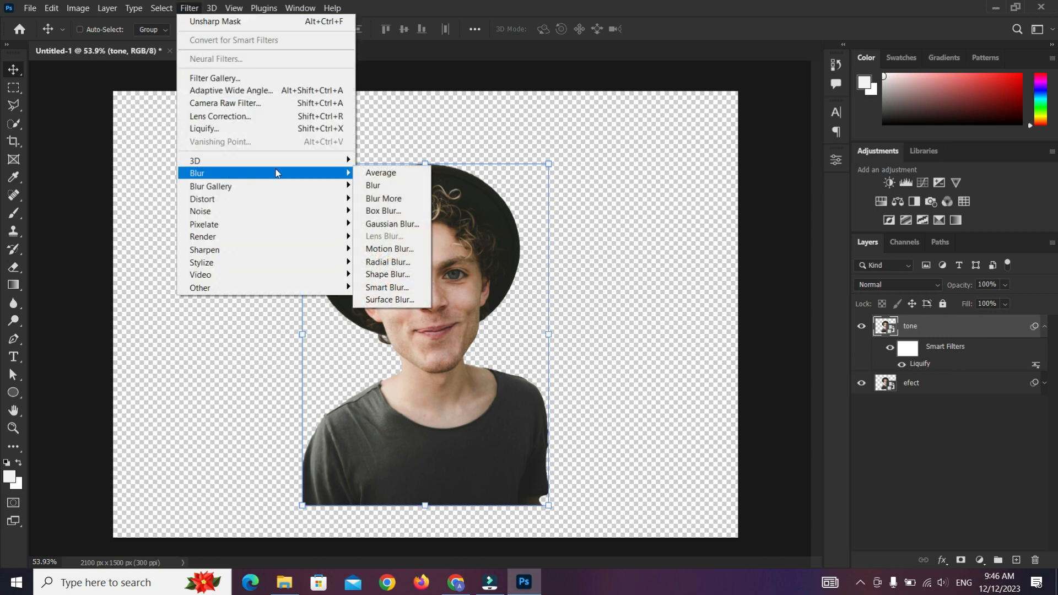
left_click(387, 224)
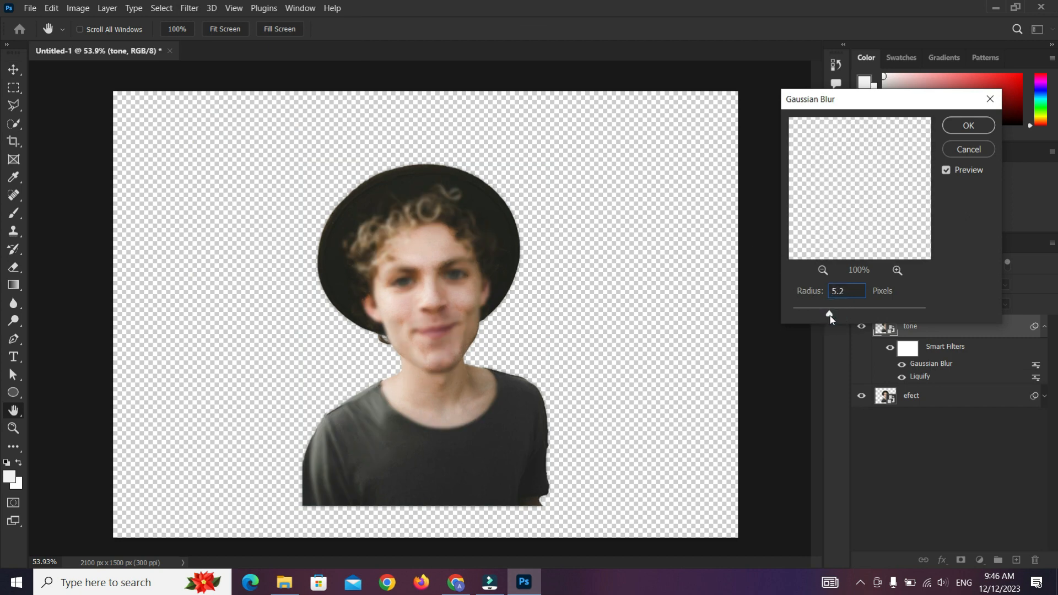
left_click_drag(832, 199, 862, 216)
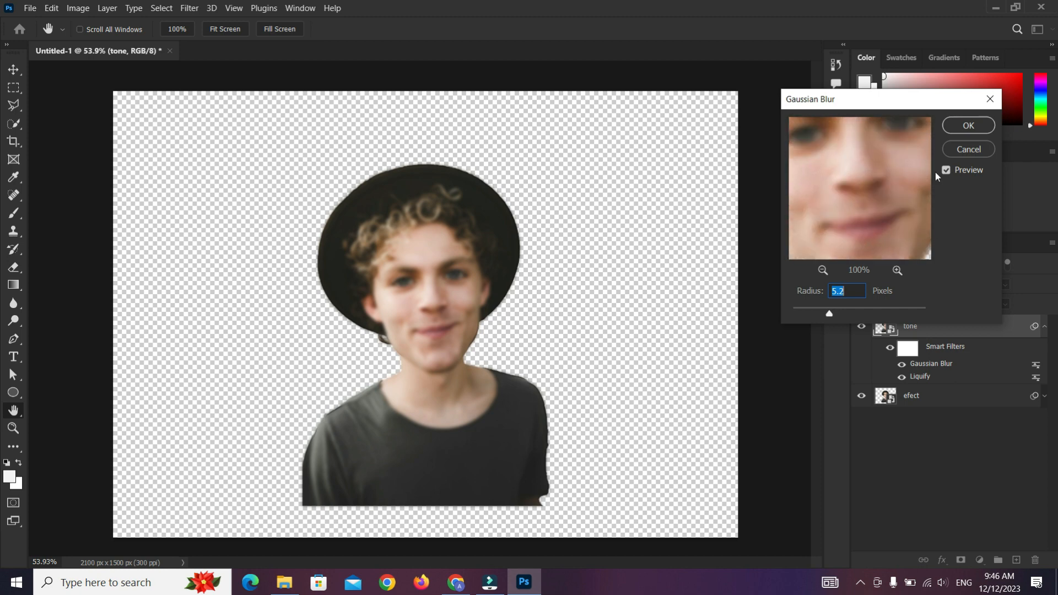
left_click(950, 129)
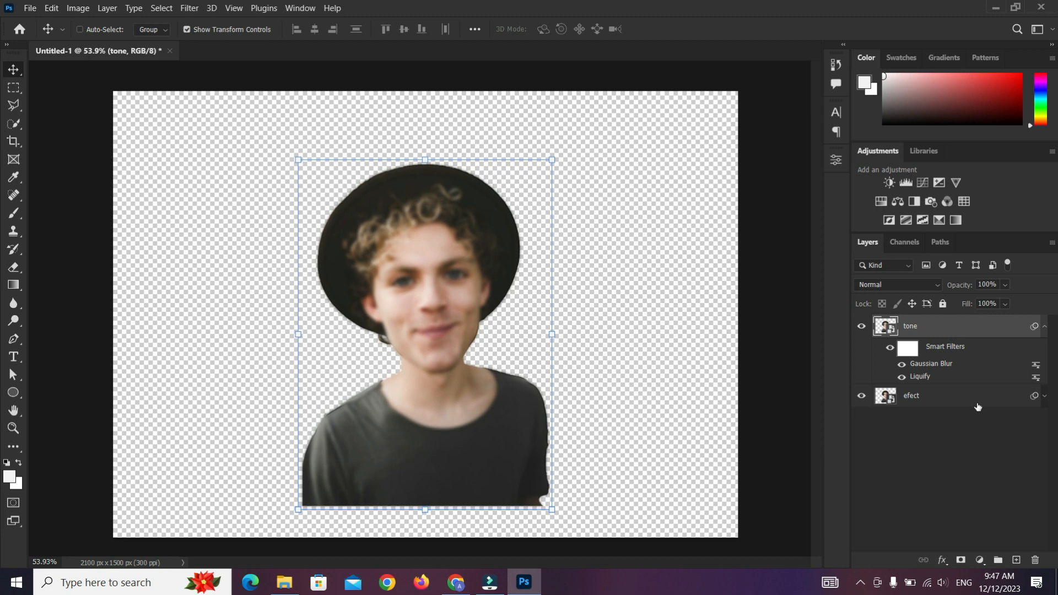
- Add an Invert adjustment layer above the tone layer and clip it to that layer
left_click(981, 560)
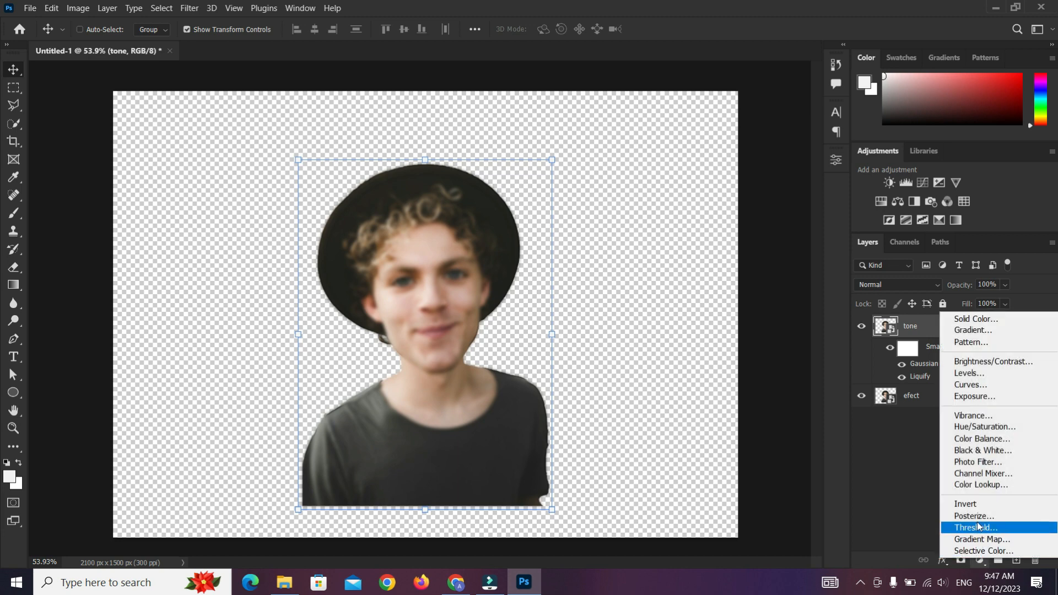
left_click(971, 505)
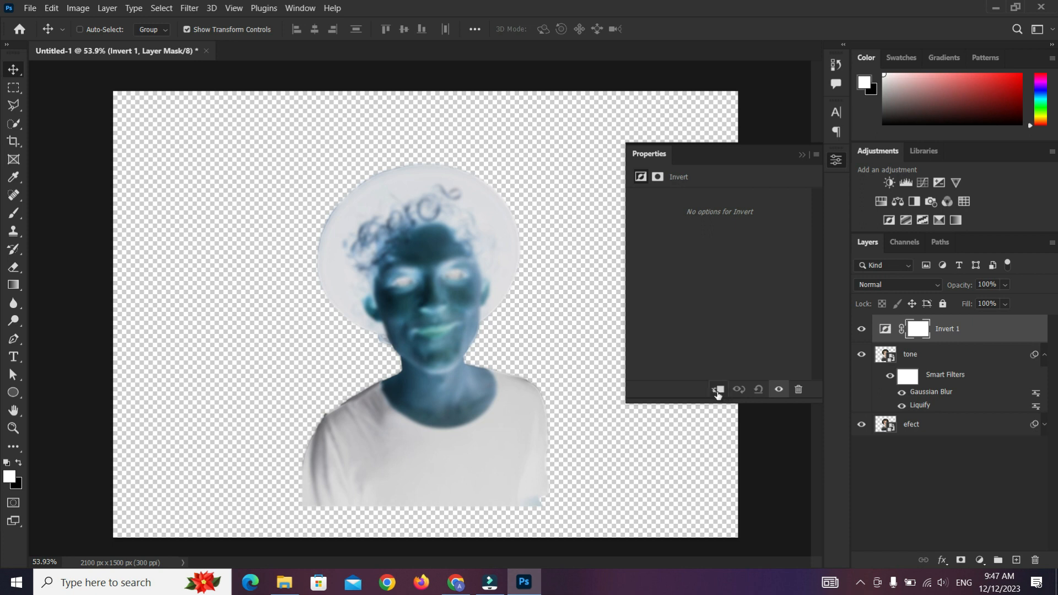
left_click(718, 391)
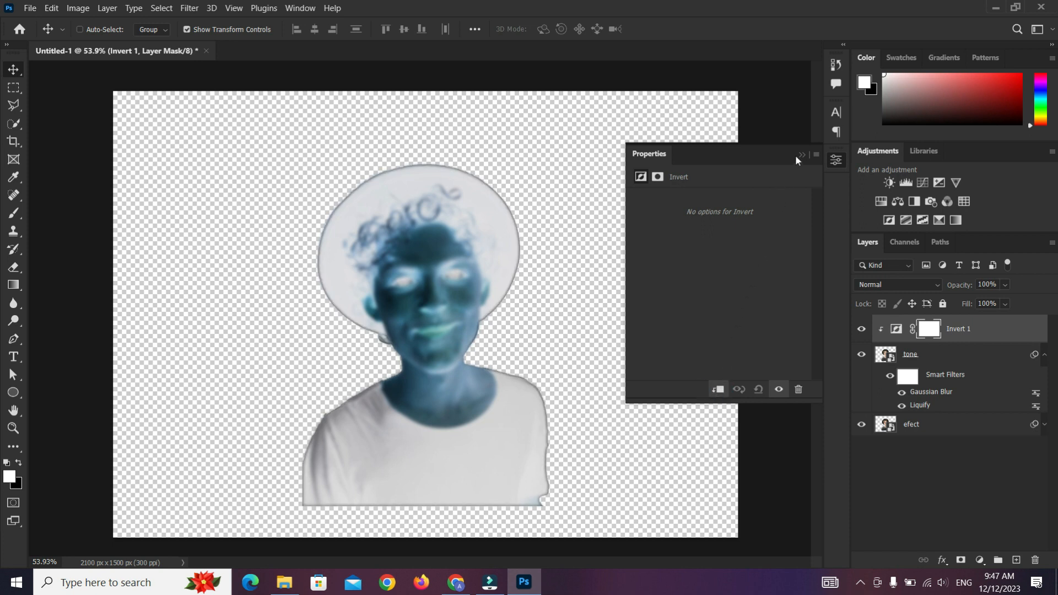
left_click(800, 156)
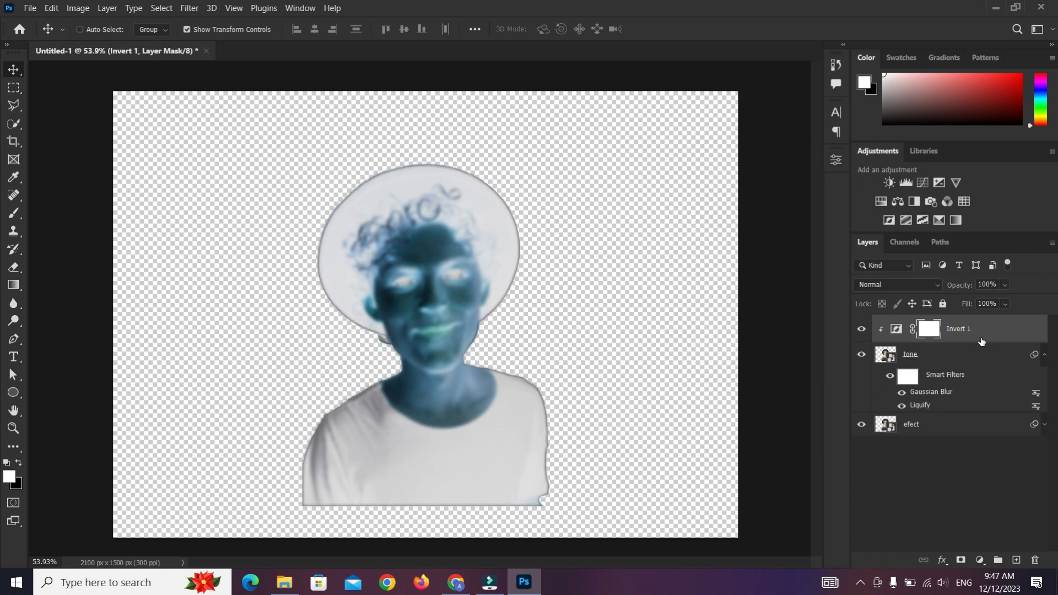
- Add a Black & White adjustment layer with the Default preset above the Invert layer and clip it to the tone layer
left_click(980, 559)
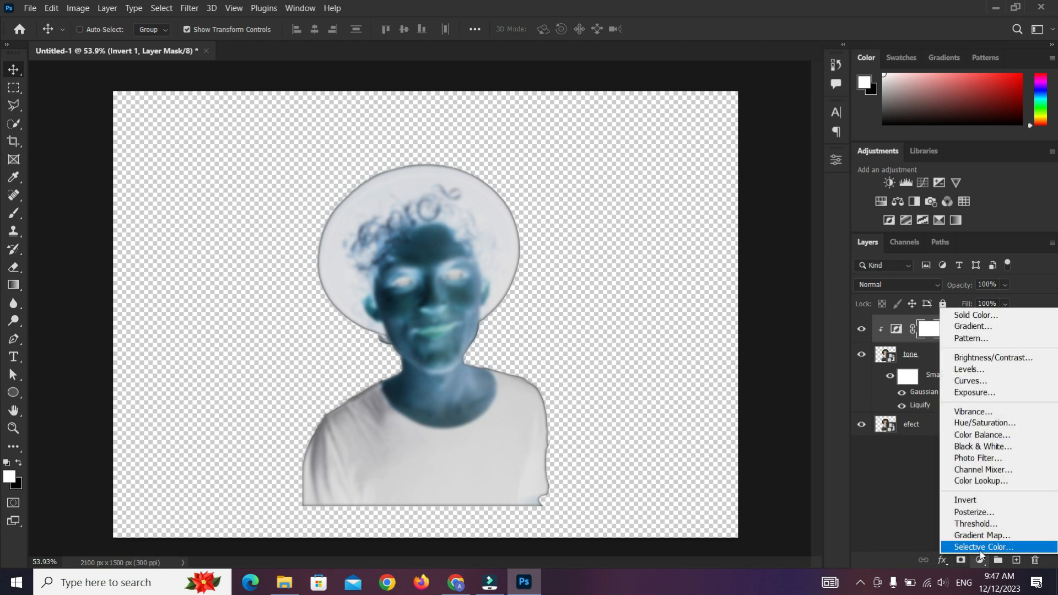
left_click(972, 447)
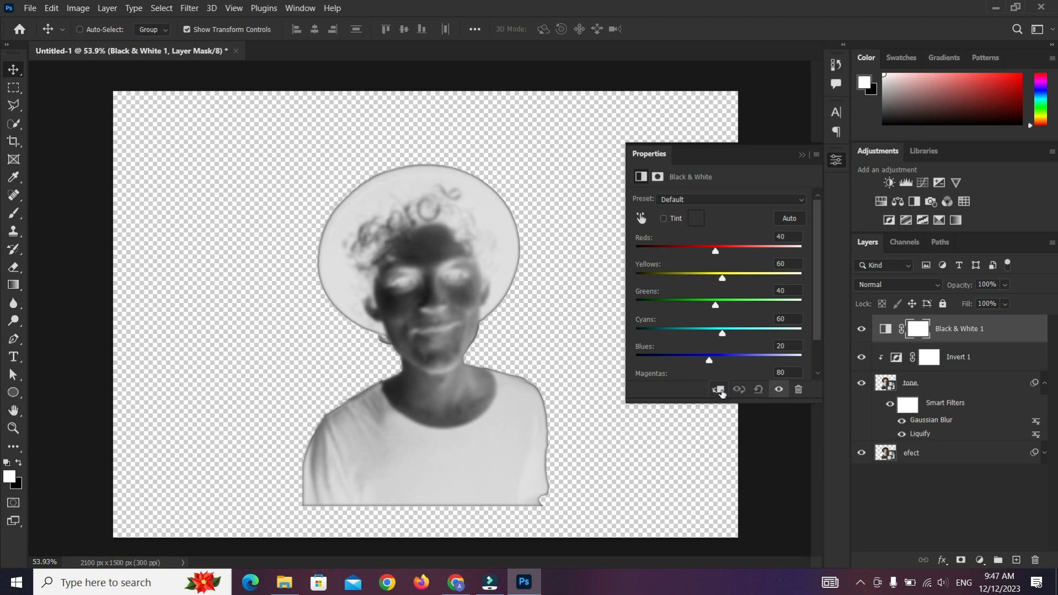
left_click(718, 390)
left_click(802, 155)
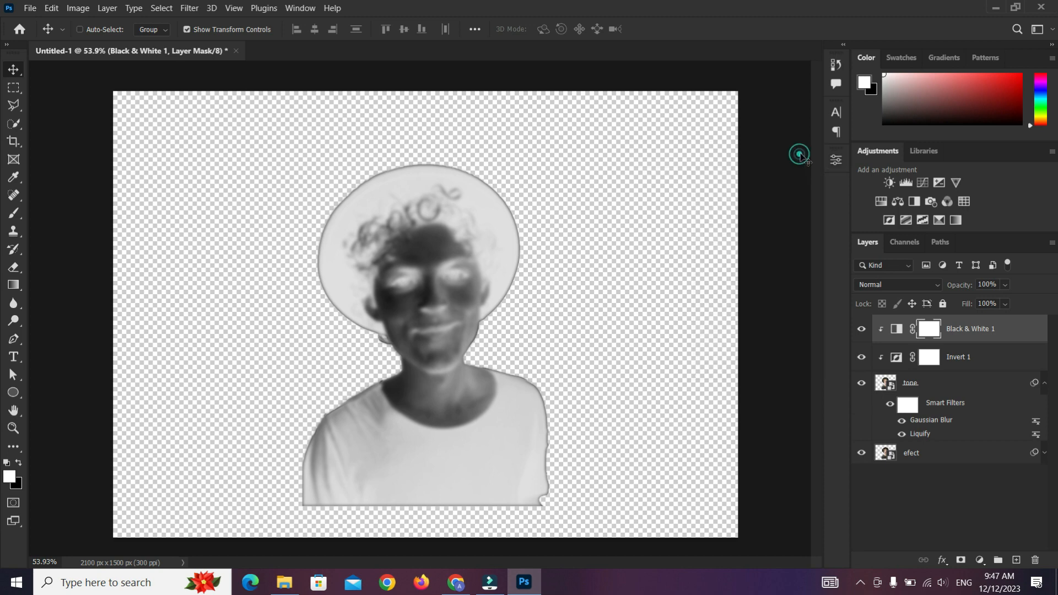
- Group the Black & White, Invert and tone layers and set the group's blend mode to Overlay
left_click(1008, 335)
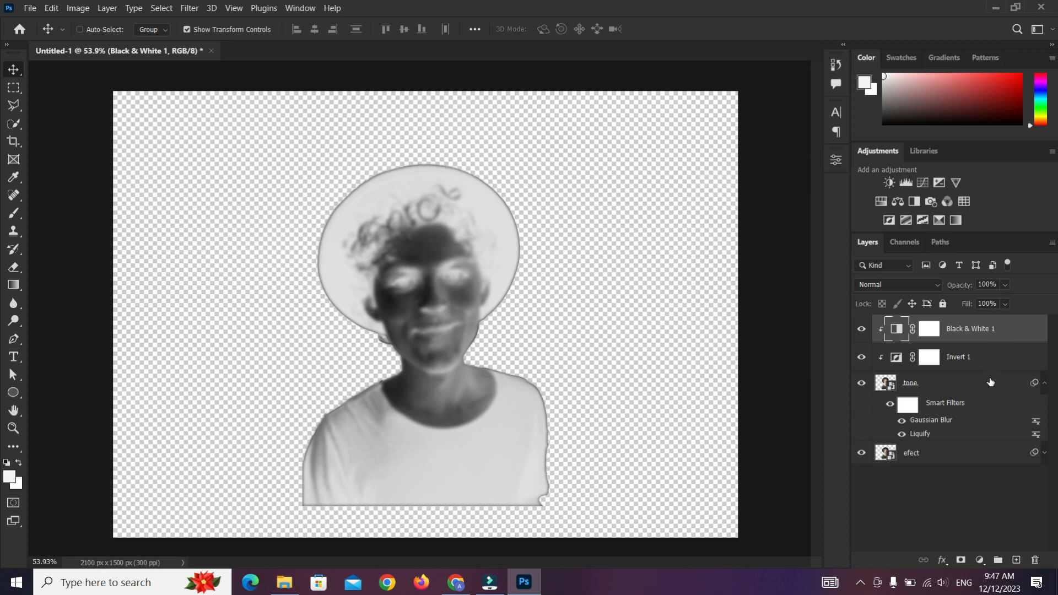
left_click(980, 388, "shift")
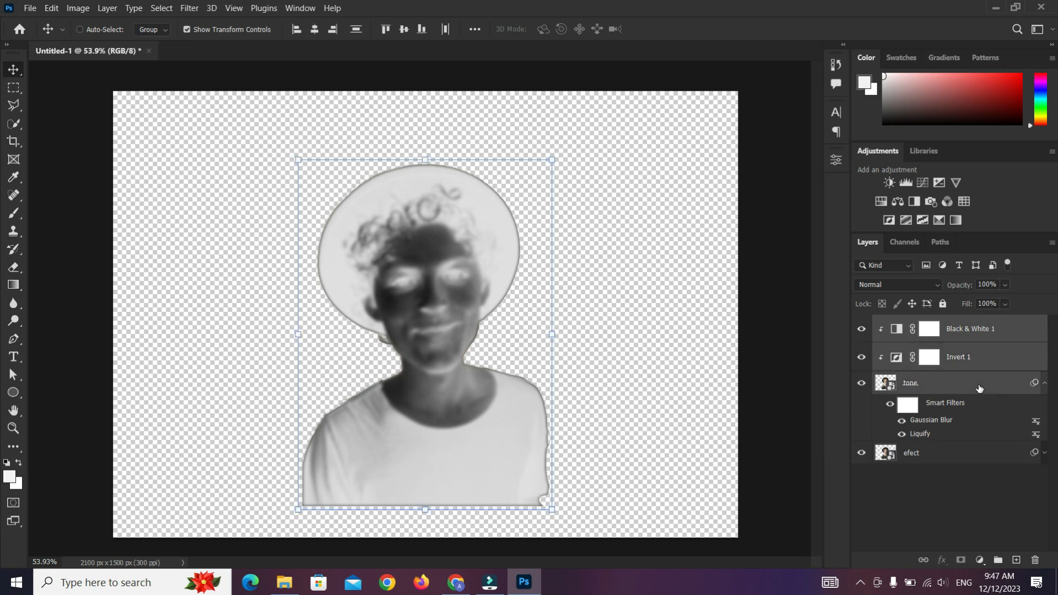
key("ctrl+g")
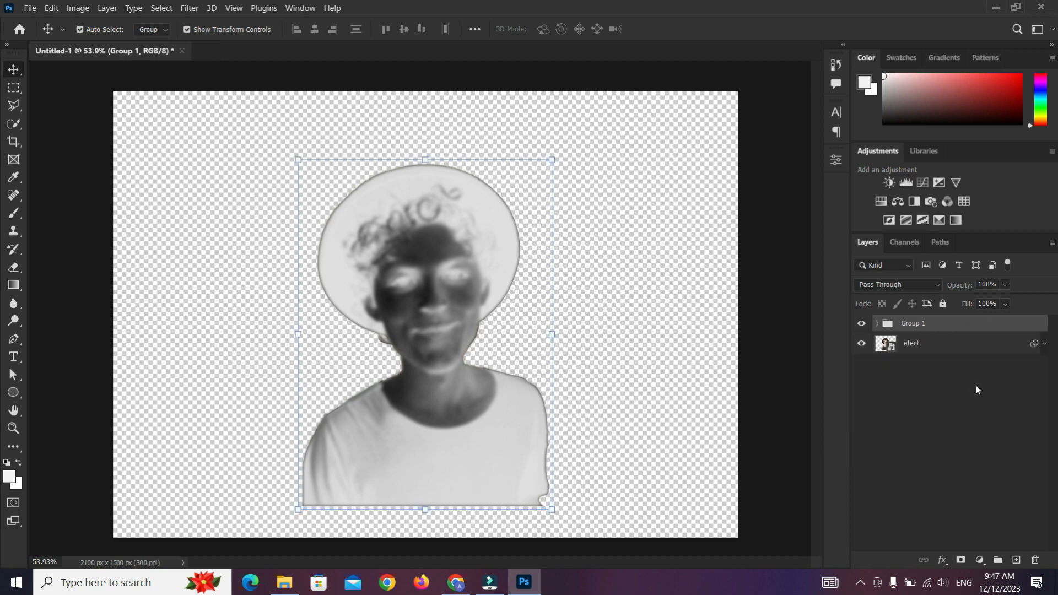
left_click(912, 286)
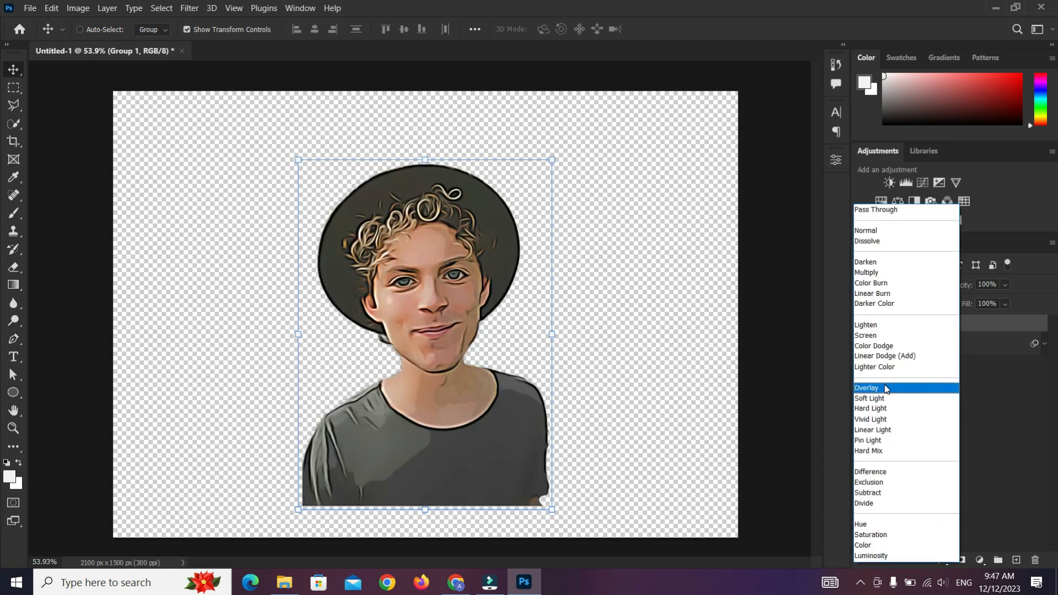
left_click(886, 389)
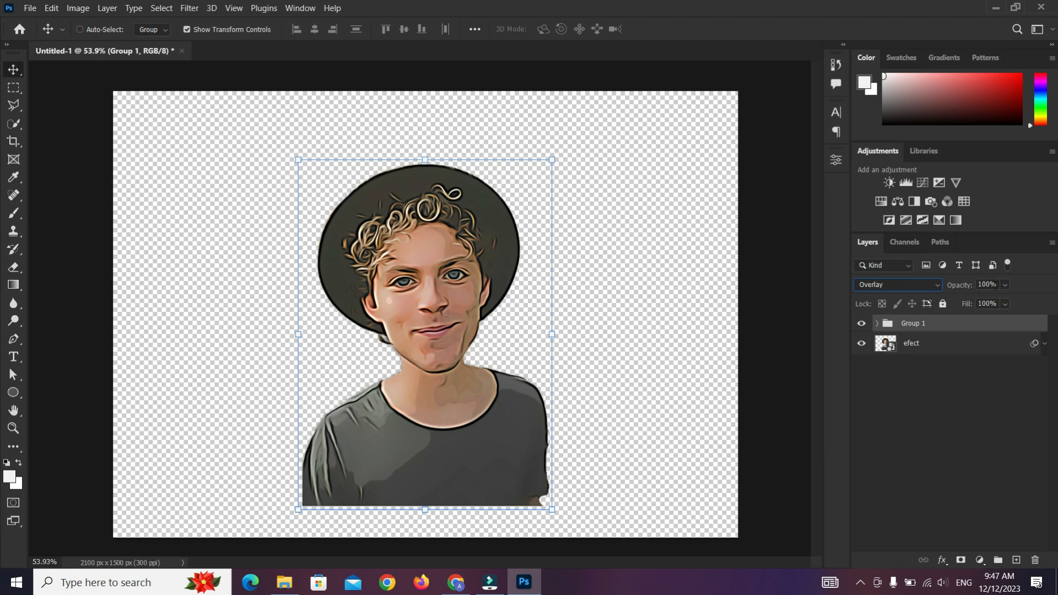
- Lower the opacity of the Overlay group above the efect layer to about 25%
left_click(1004, 285)
left_click(983, 299)
left_click_drag(984, 301, 982, 301)
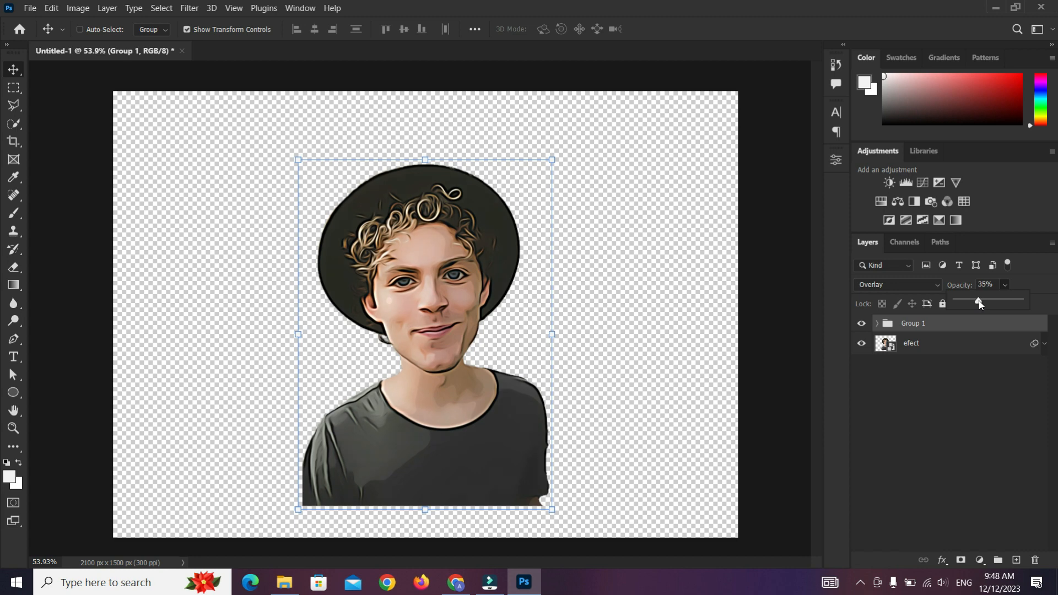
left_click(959, 411)
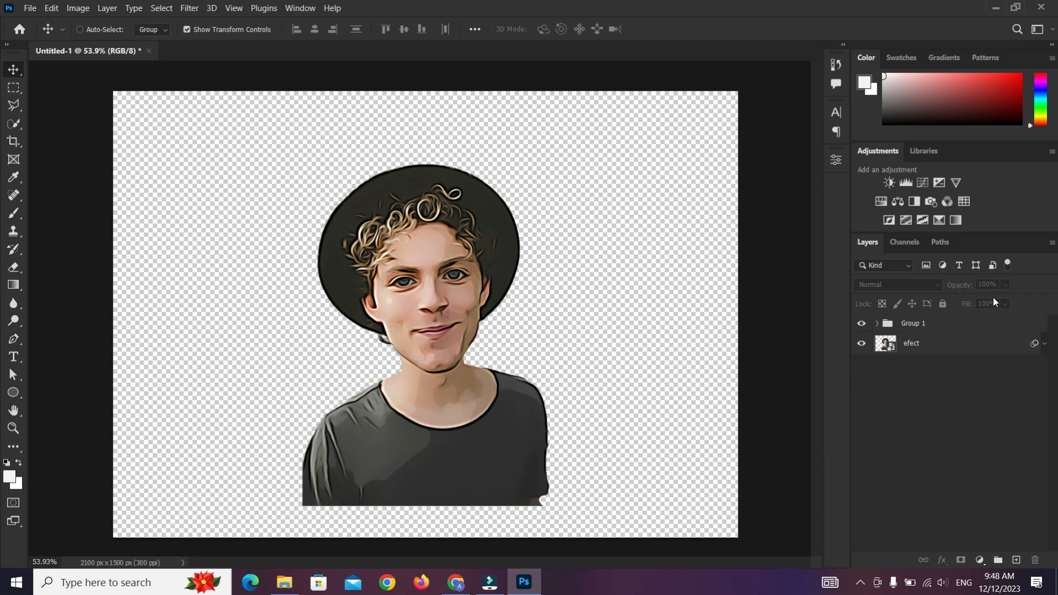
left_click(946, 329)
left_click(1006, 285)
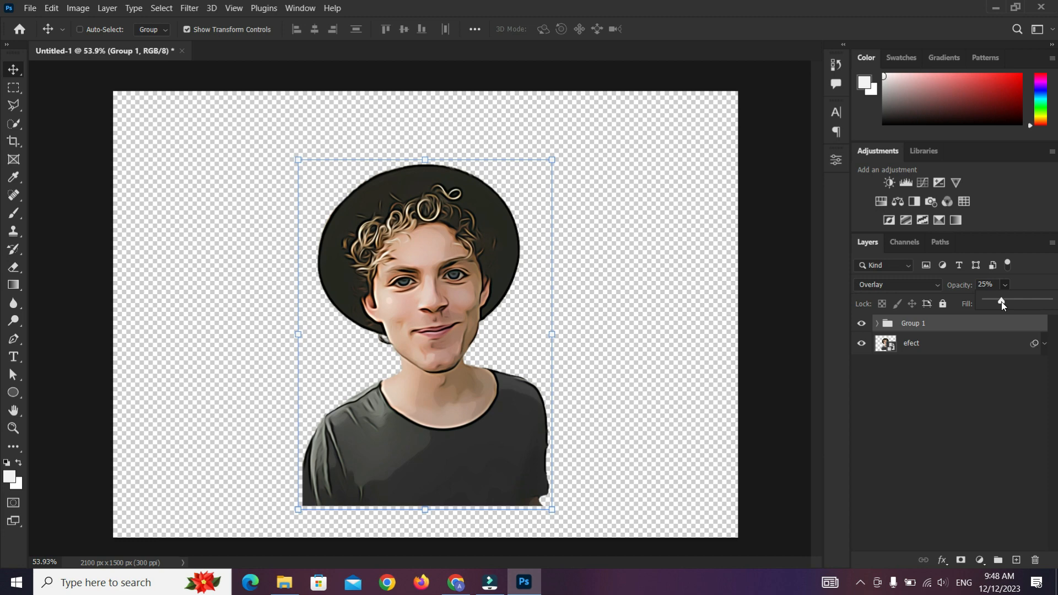
left_click(943, 404)
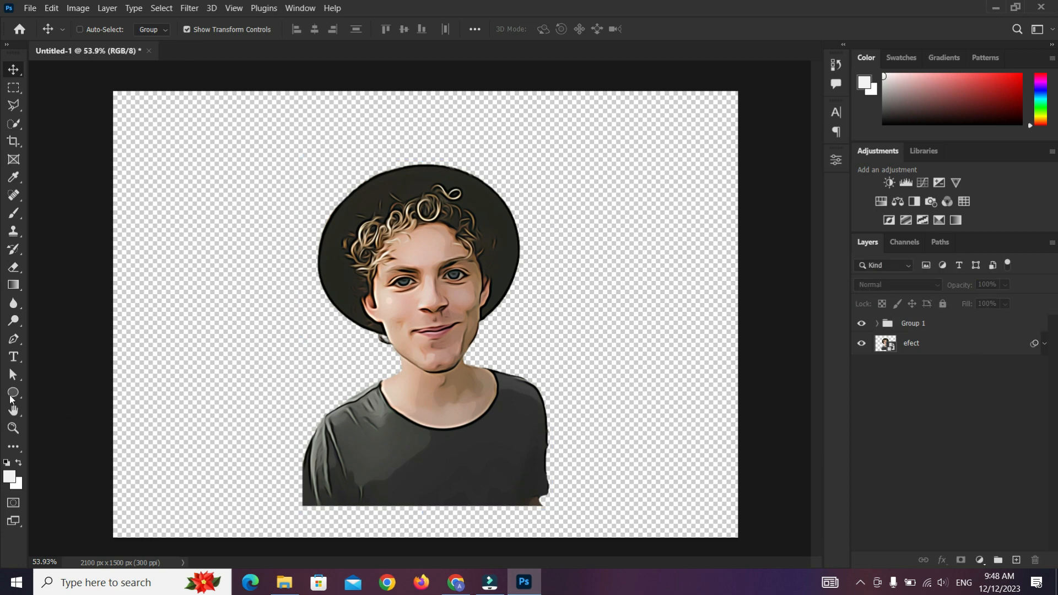
- Draw a circle of about 866 × 866 px over the man's face and torso with the Ellipse tool
left_click(13, 392)
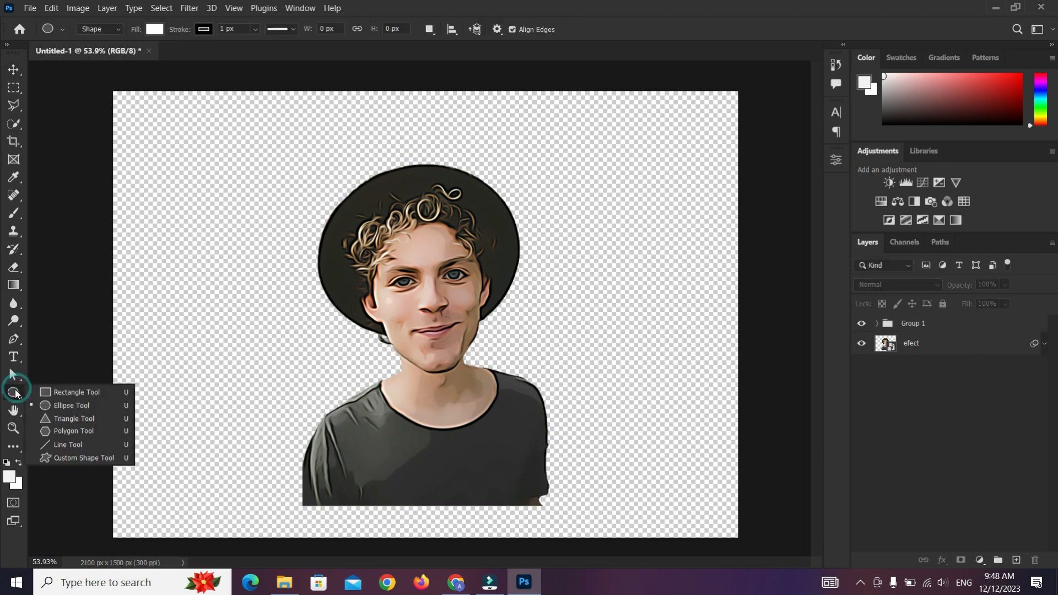
left_click(56, 405)
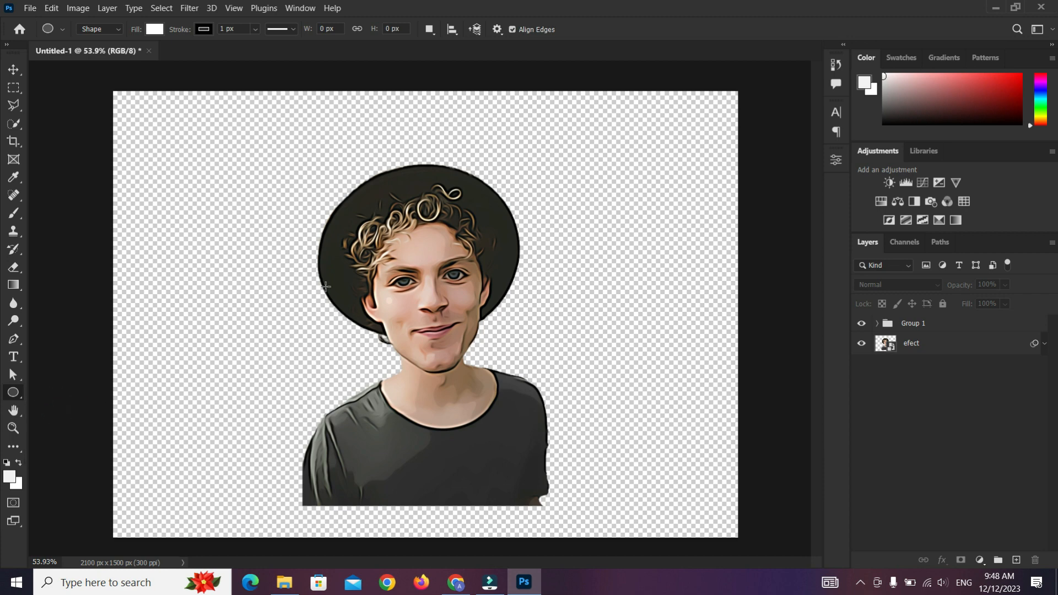
mouse_move(292, 252)
left_mouse_down()
mouse_move(567, 499)
mouse_move(573, 485)
mouse_move(583, 495)
left_mouse_up()
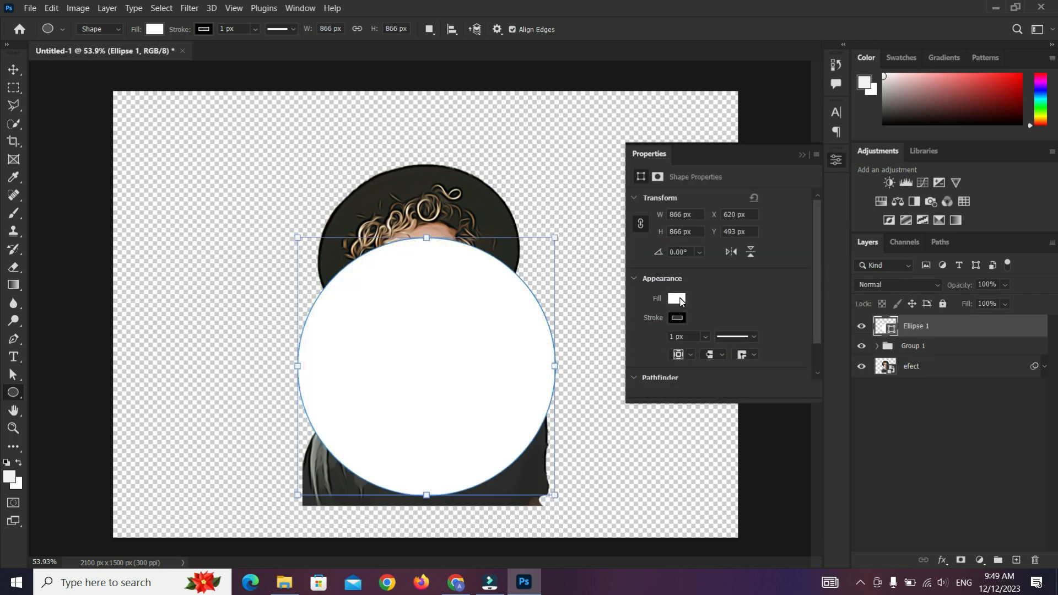
- Change the circle's fill to the cyan swatch from the recently used colors
double_click(679, 299)
left_click(679, 300)
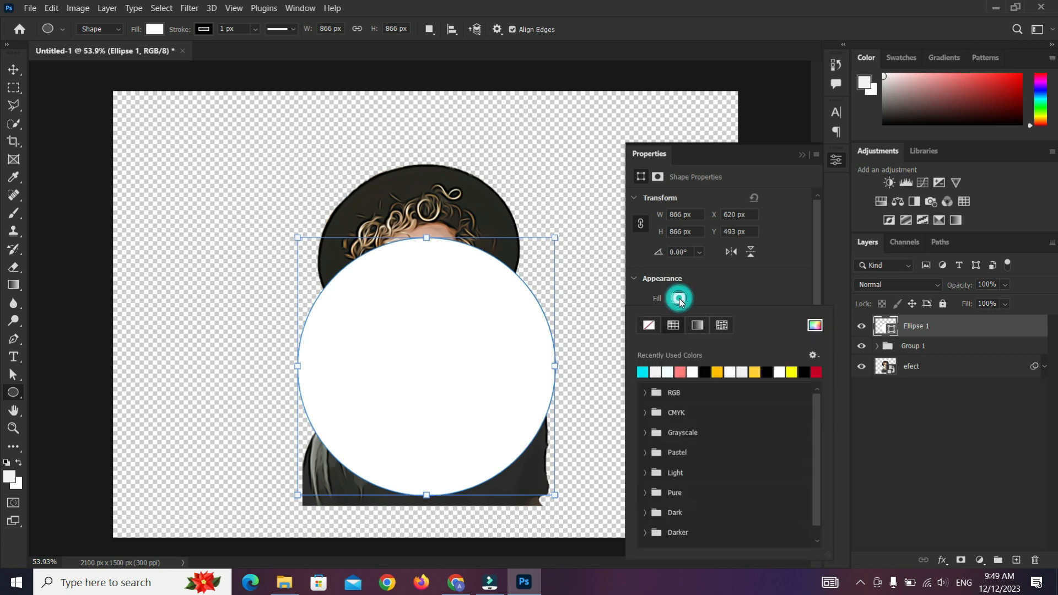
left_click(644, 371)
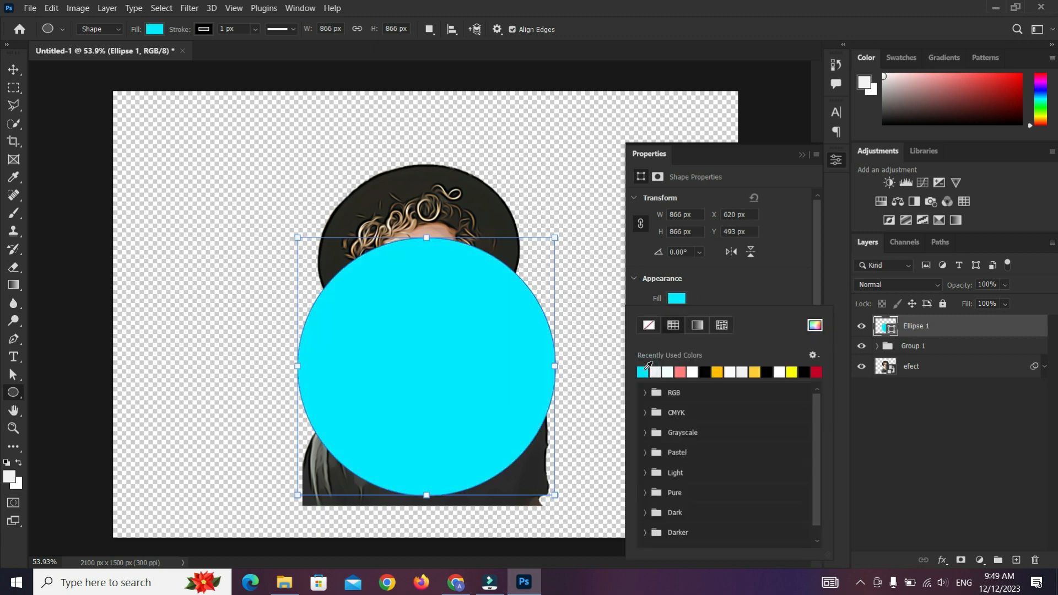
left_click(732, 291)
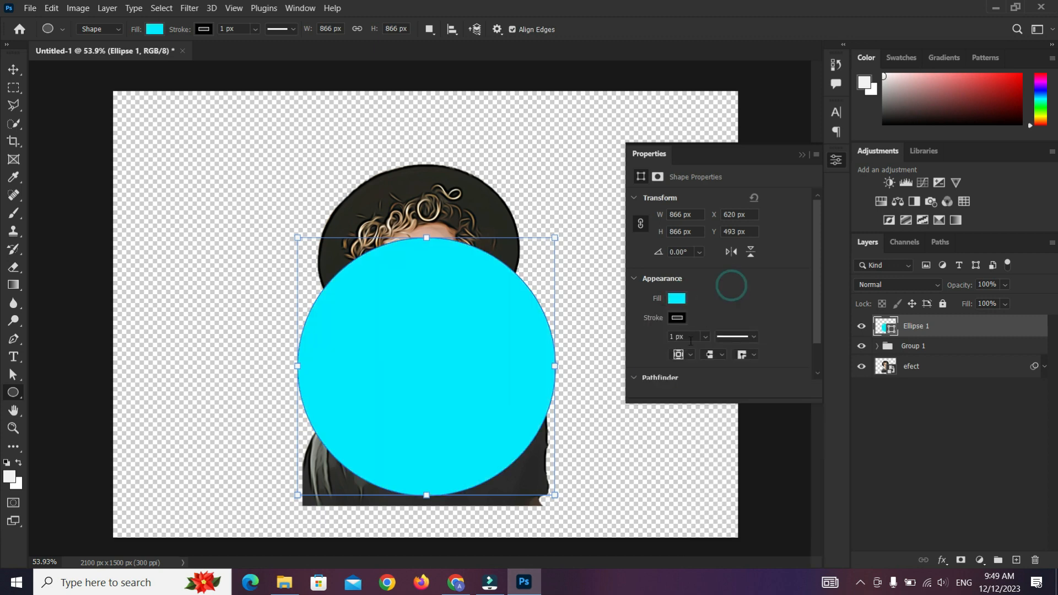
- Remove the circle's outline stroke and move its Ellipse 1 layer beneath the efect layer
left_click(683, 319)
left_click(649, 333)
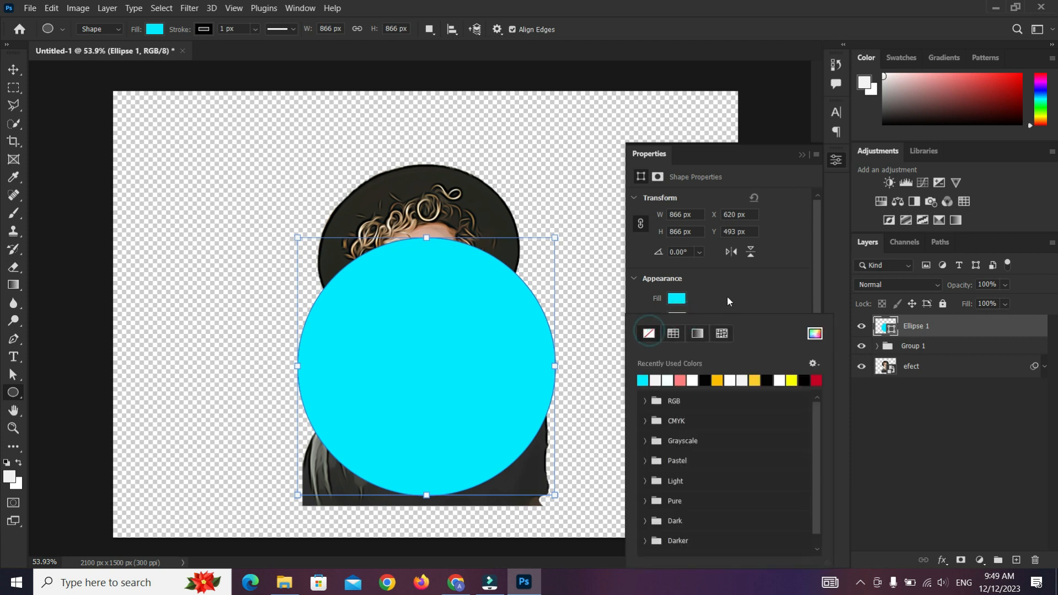
left_click(730, 292)
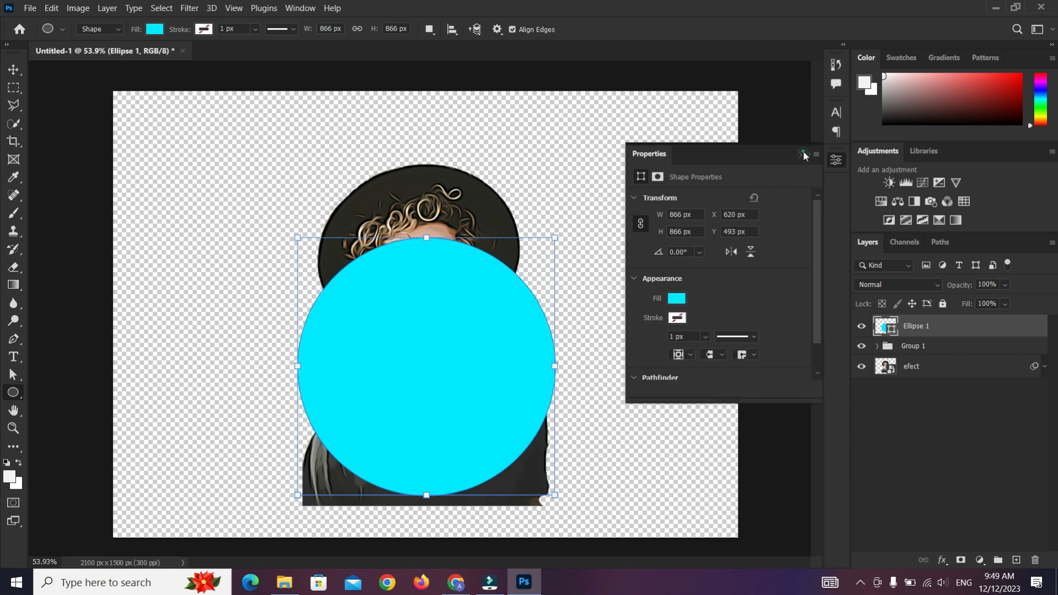
left_click(802, 154)
left_click_drag(934, 330, 940, 381)
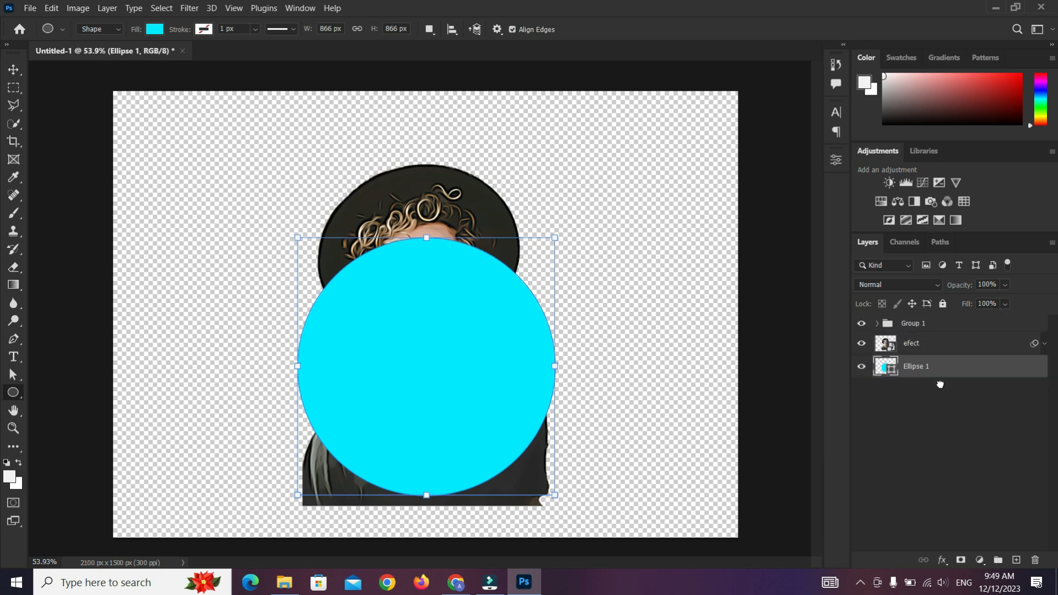
- Group the efect layer with Group 1 and name the new group "effect"
left_click(935, 346)
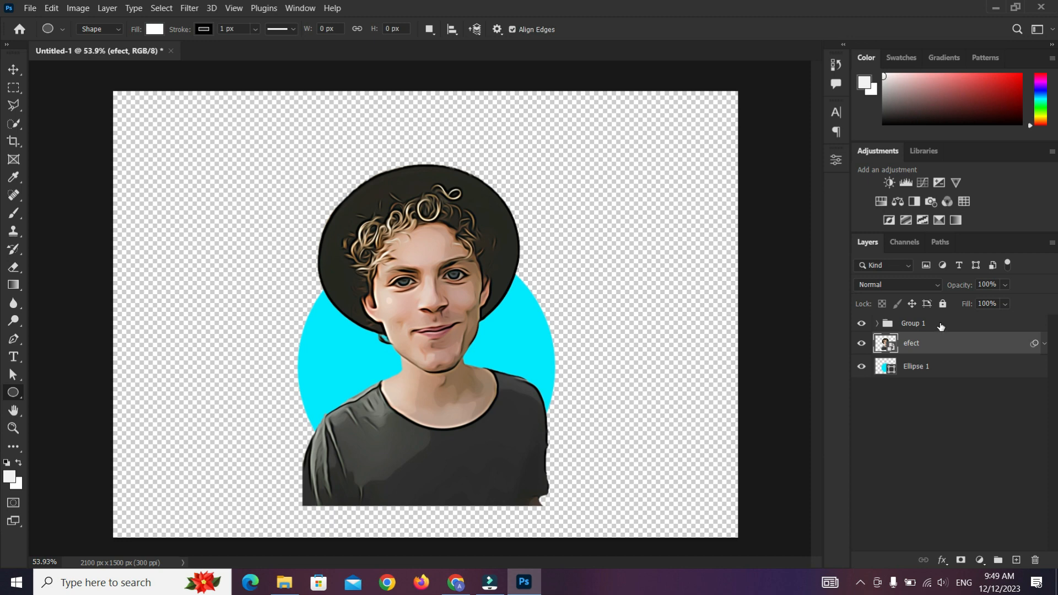
left_click(941, 327)
key("ctrl+g")
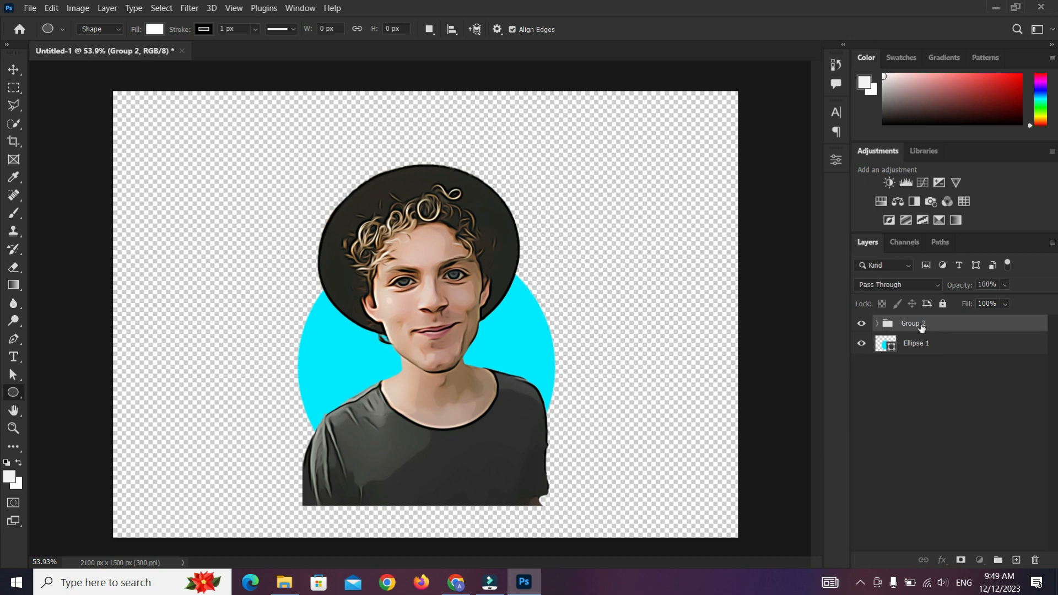
double_click(923, 325)
type("effect")
key("Return")
- Add a white Stroke layer style of 51 px, positioned outside, to the Ellipse 1 circle
left_click(938, 347)
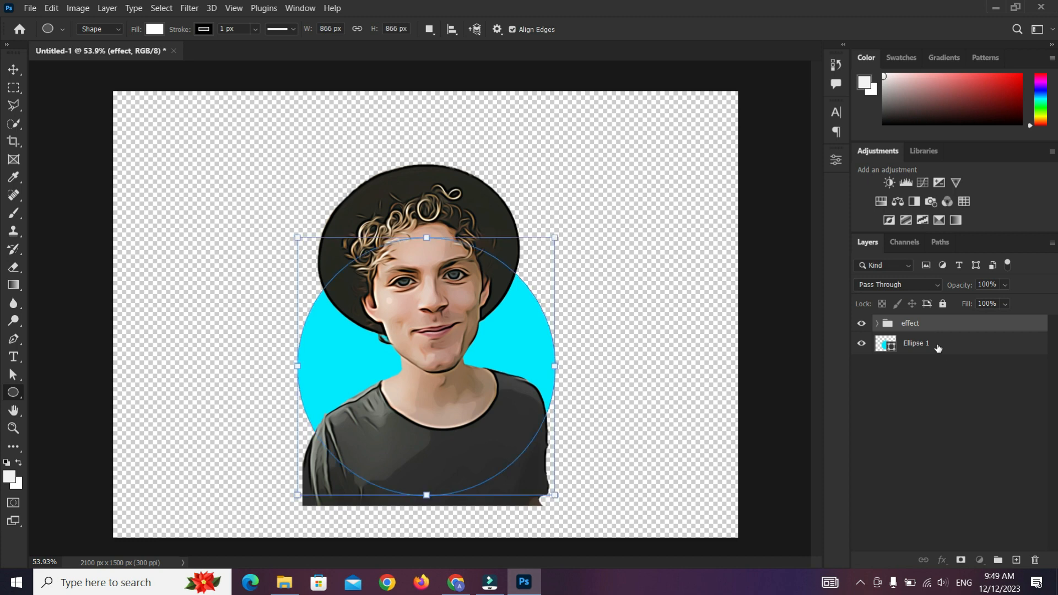
left_click(942, 561)
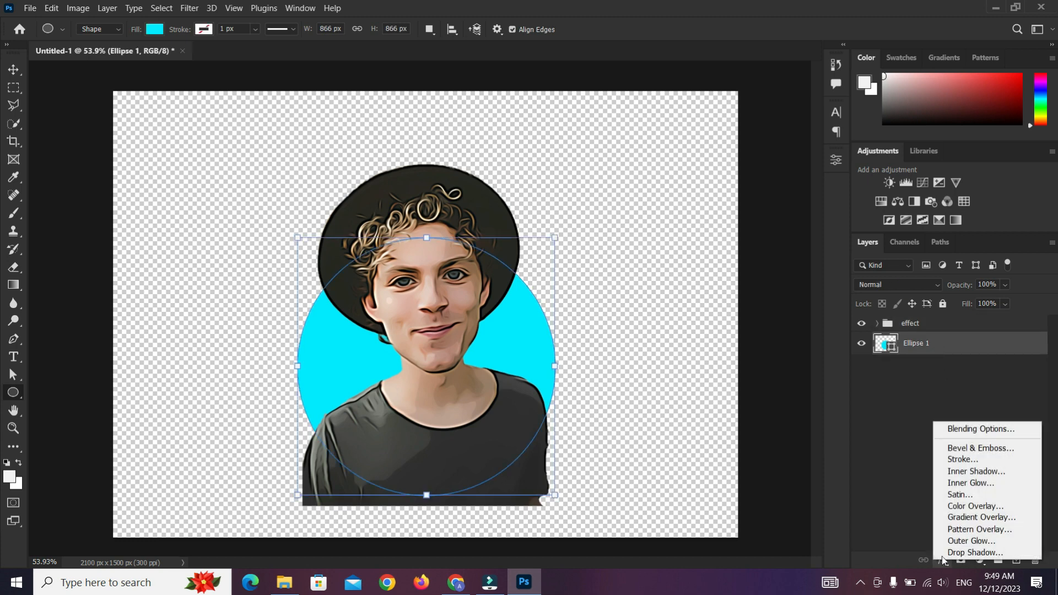
left_click(957, 461)
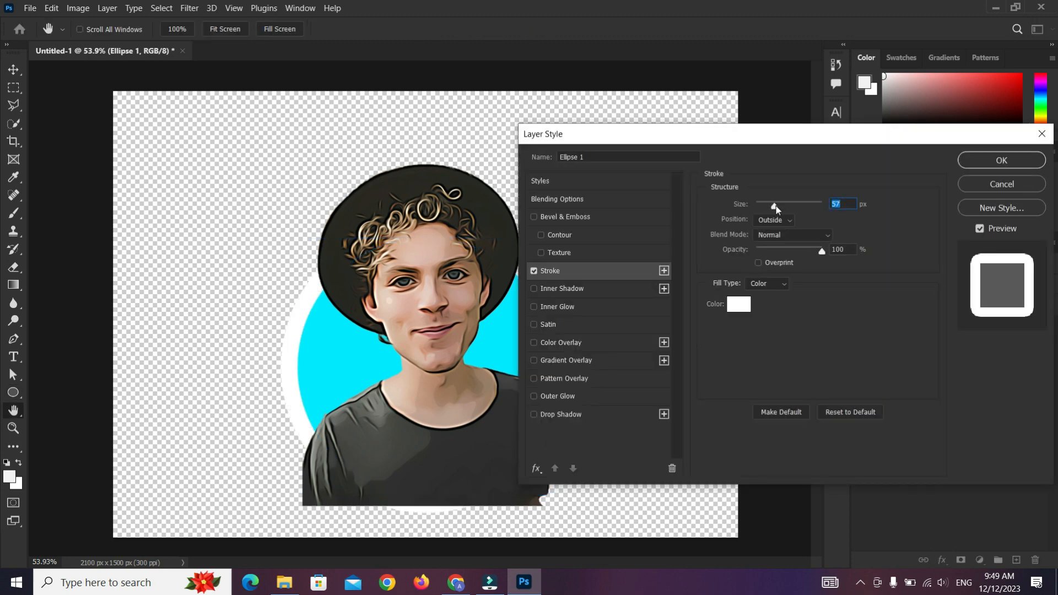
left_click_drag(776, 208, 775, 209)
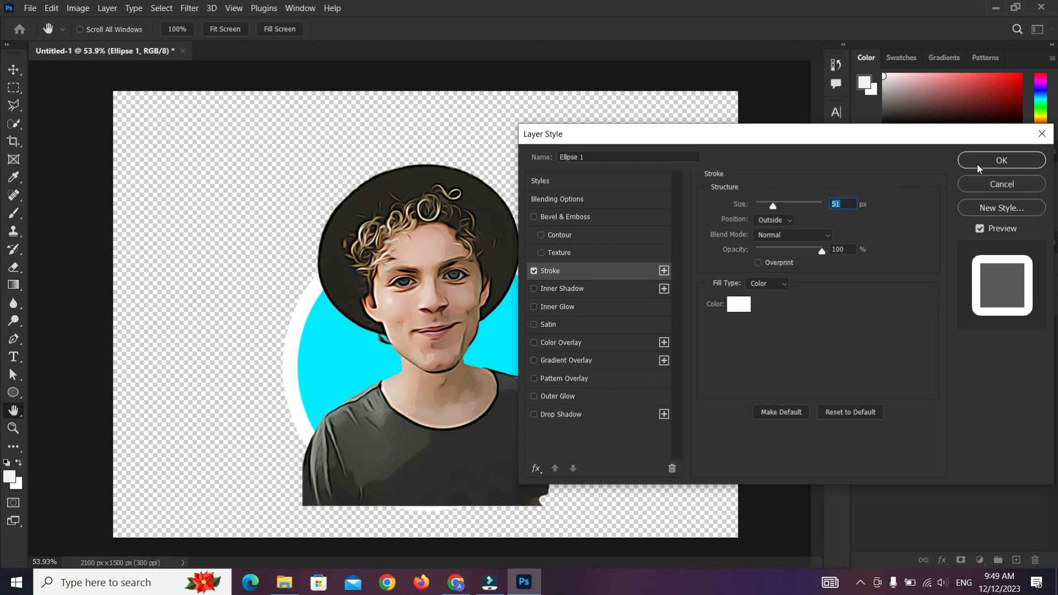
left_click(895, 220)
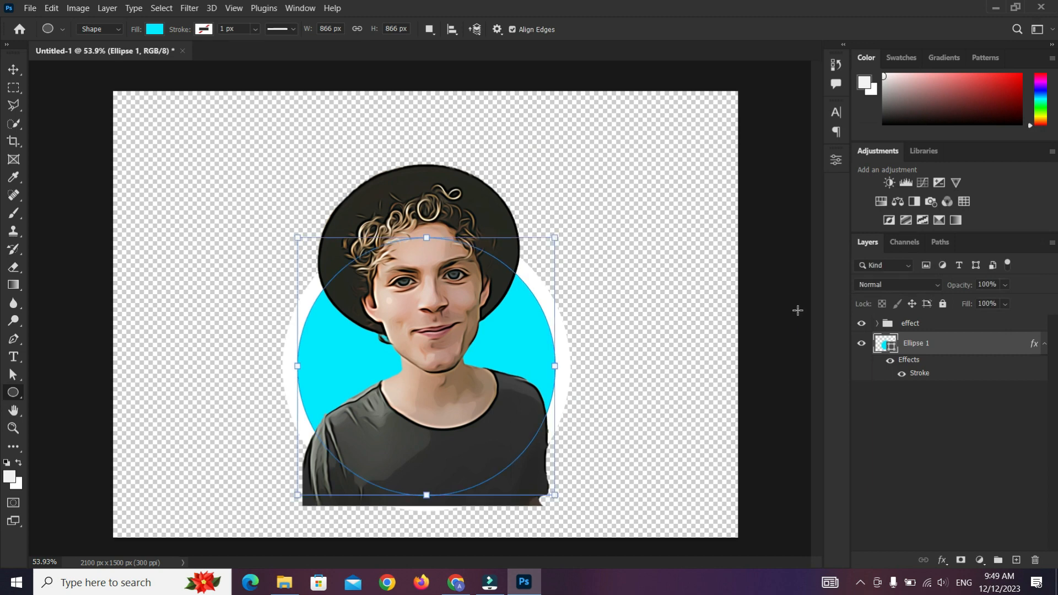
- Load the circle's shape as a selection and use it as a layer mask on the effect group
left_click(885, 346, "ctrl")
left_click(945, 329)
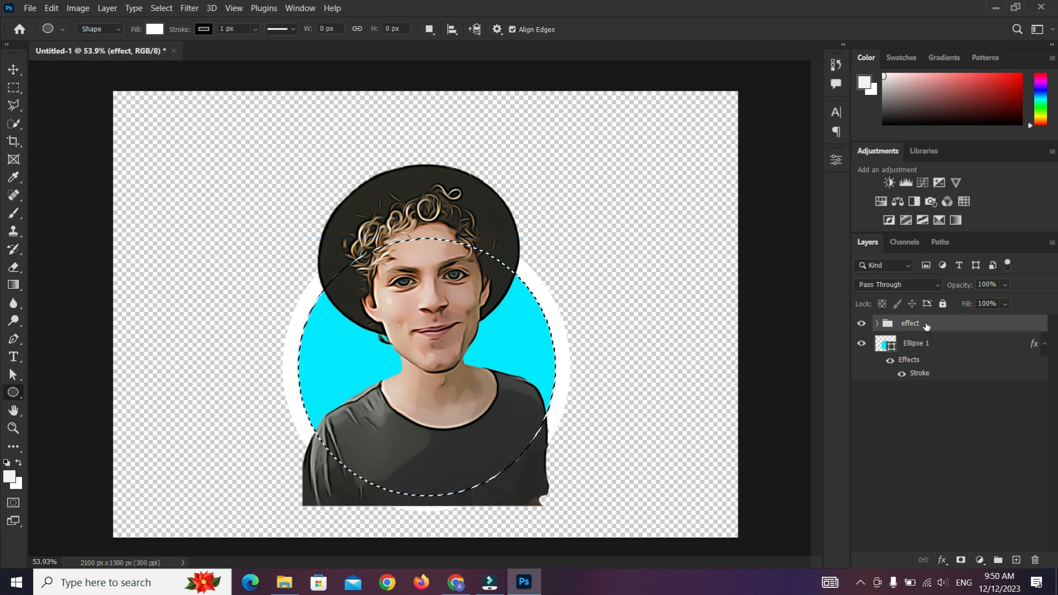
left_click(960, 560)
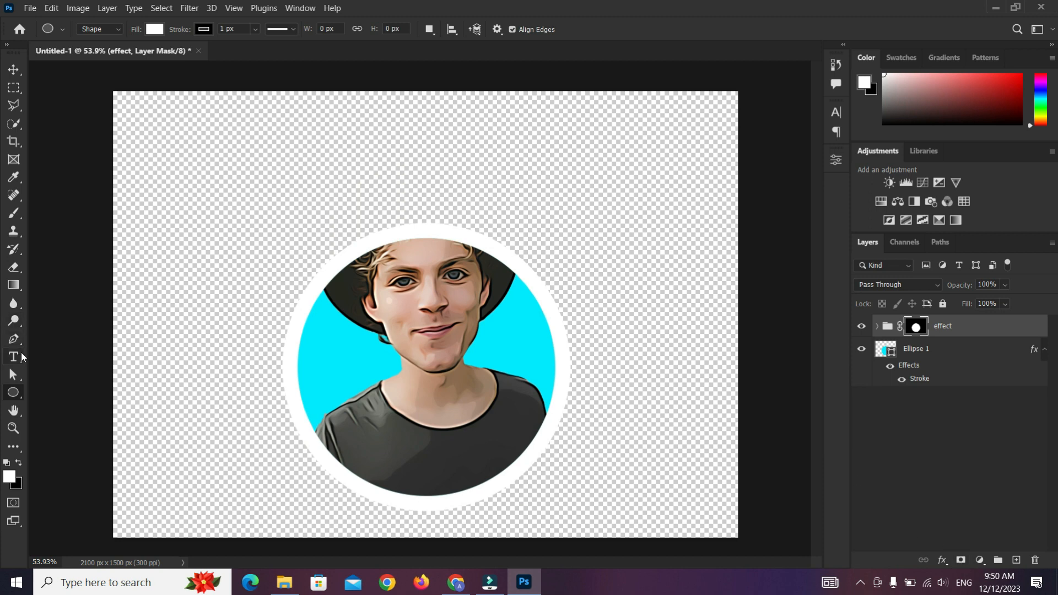
- Paint white on the effect group's mask with a 315 px brush to reveal the hat and hair above the circle
left_click(14, 214)
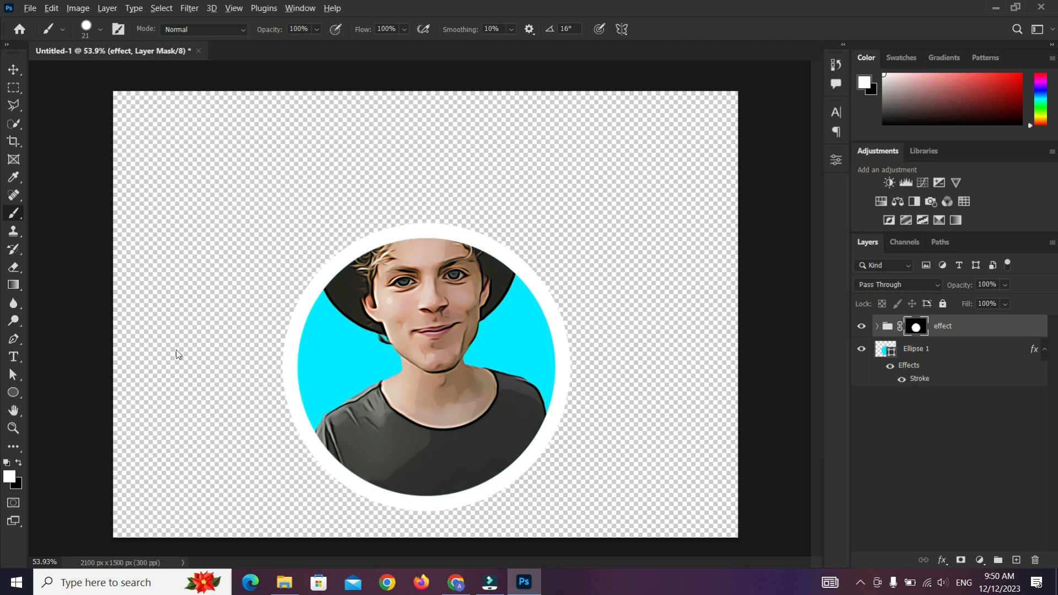
left_click_drag(177, 355, 231, 368)
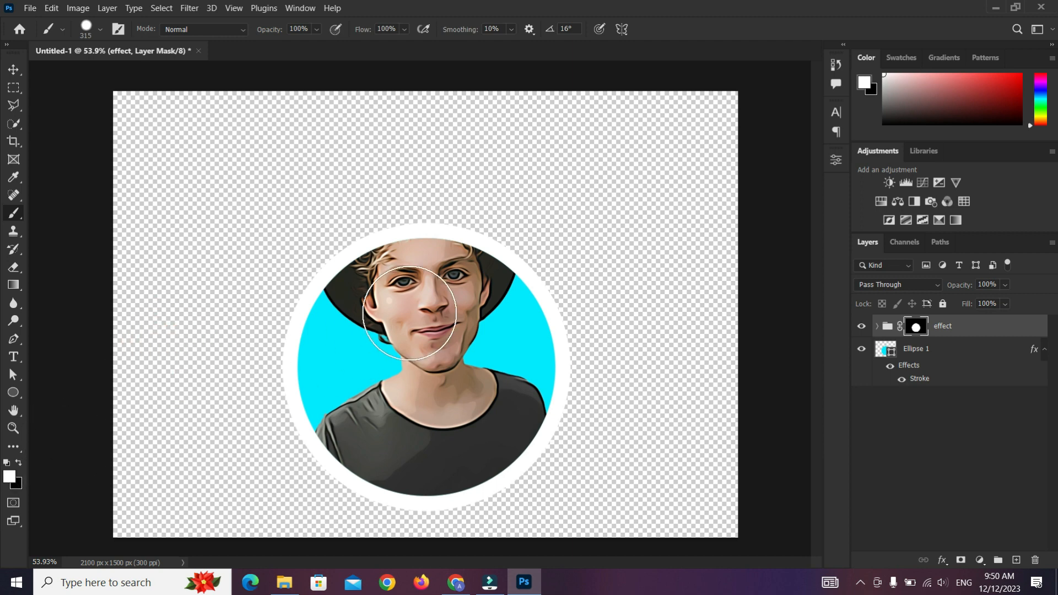
mouse_move(435, 253)
left_mouse_down()
mouse_move(365, 262)
mouse_move(515, 251)
mouse_move(347, 252)
mouse_move(452, 197)
mouse_move(505, 194)
mouse_move(308, 215)
mouse_move(400, 178)
mouse_move(511, 191)
left_mouse_up()
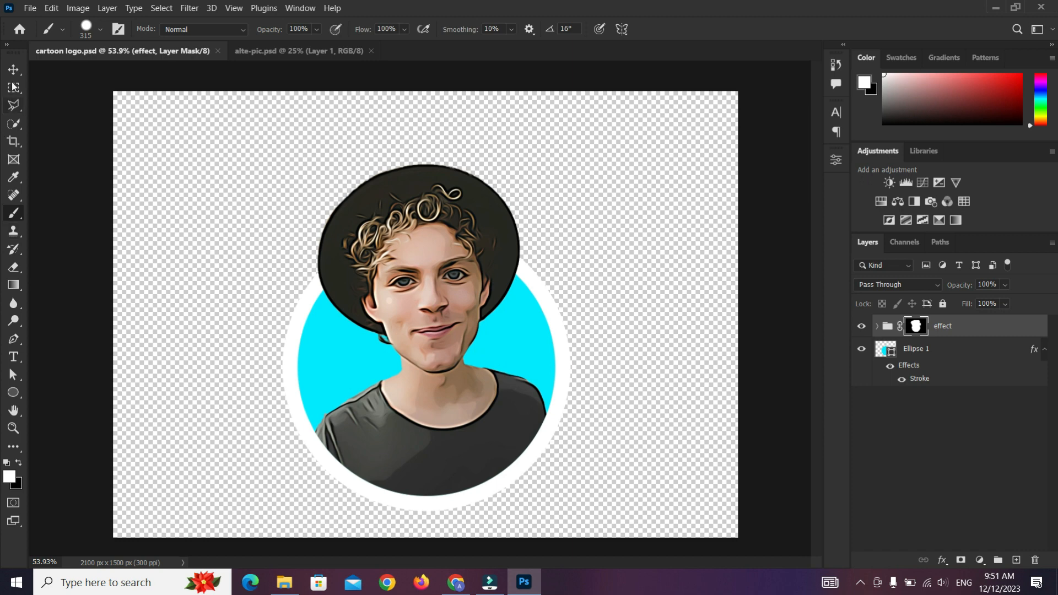
- Check the old man's portrait in alte-pic.psd with the Move tool and return to cartoon logo.psd
left_click(14, 69)
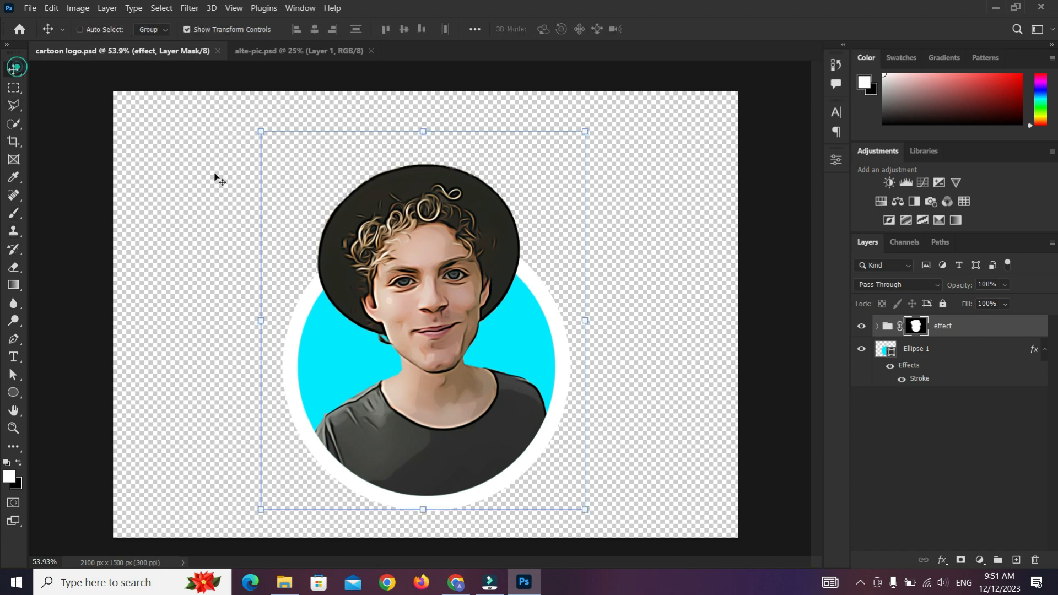
left_click(286, 54)
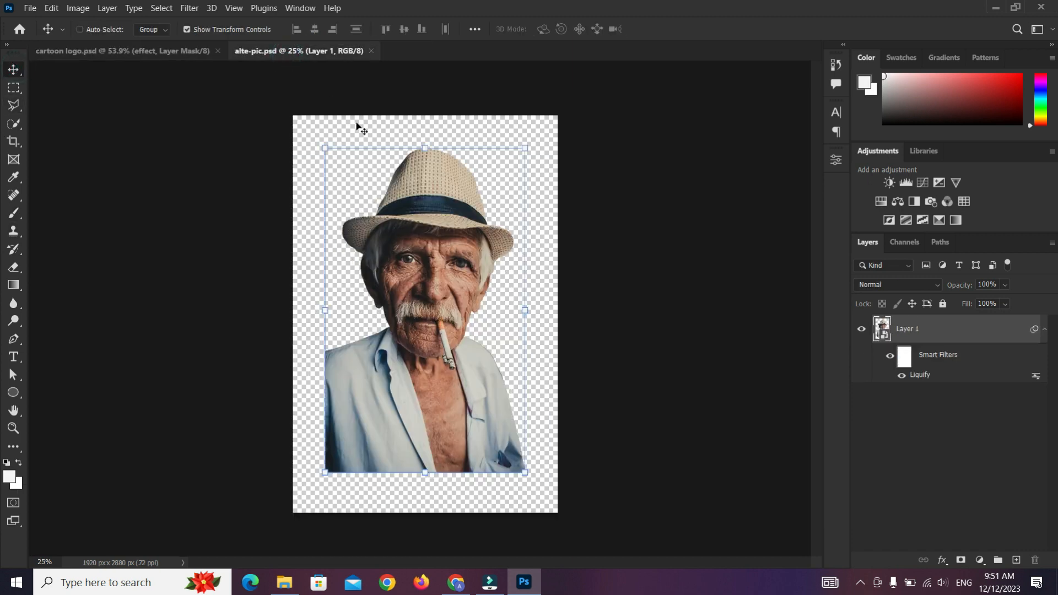
left_click_drag(438, 286, 439, 286)
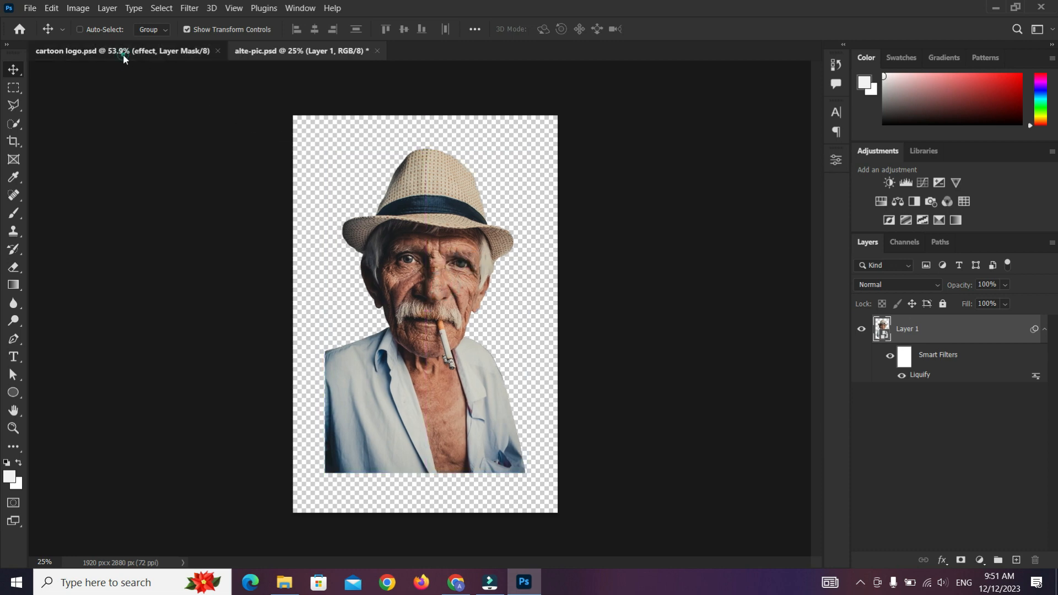
left_click(124, 54)
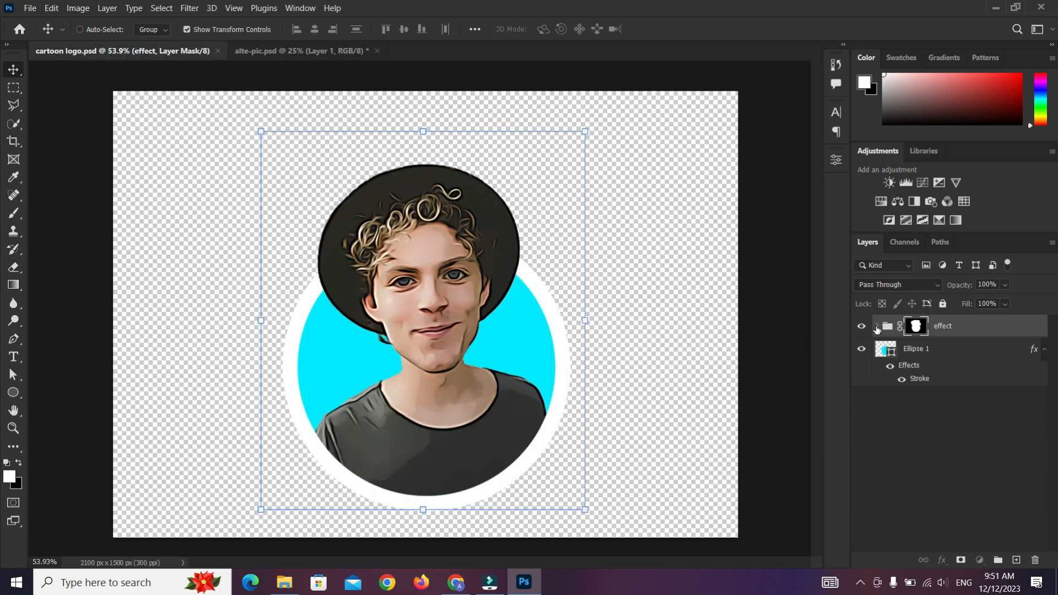
- Expand the effect group and open the efect smart object's contents for editing
left_click(877, 327)
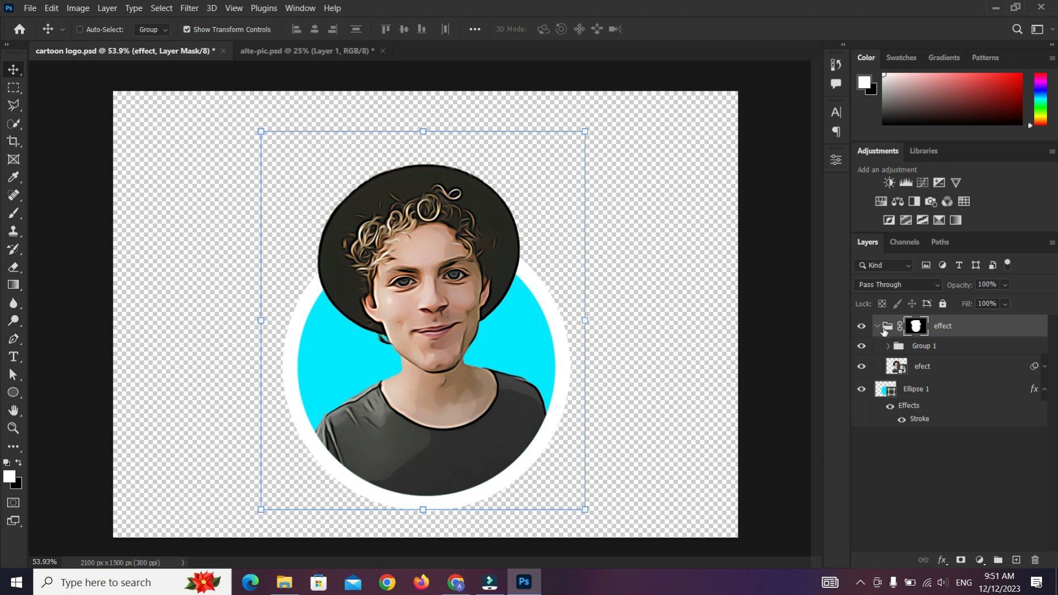
left_click(902, 371)
double_click(904, 370)
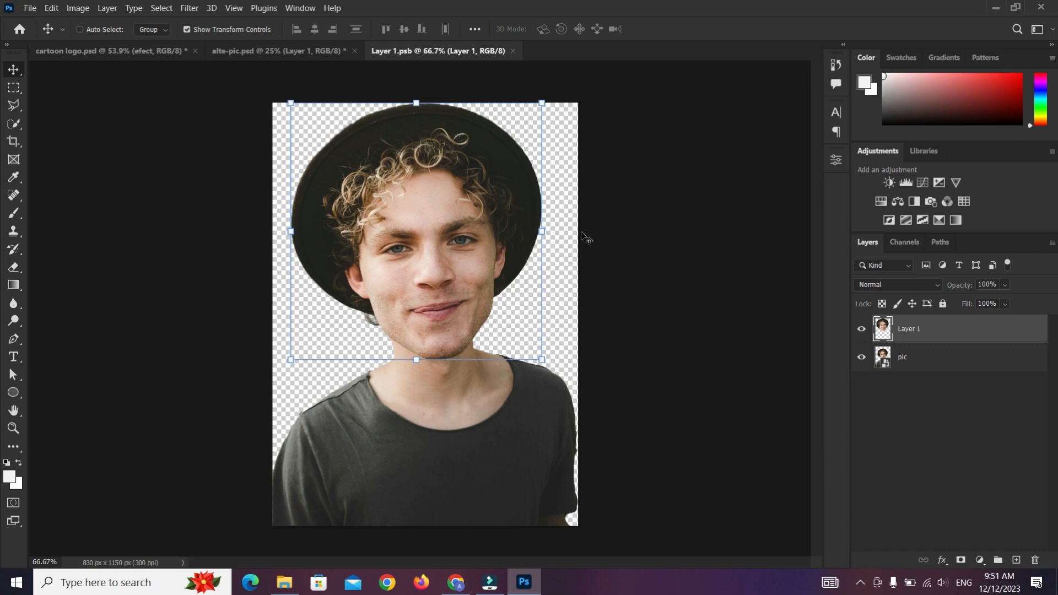
left_click(963, 440)
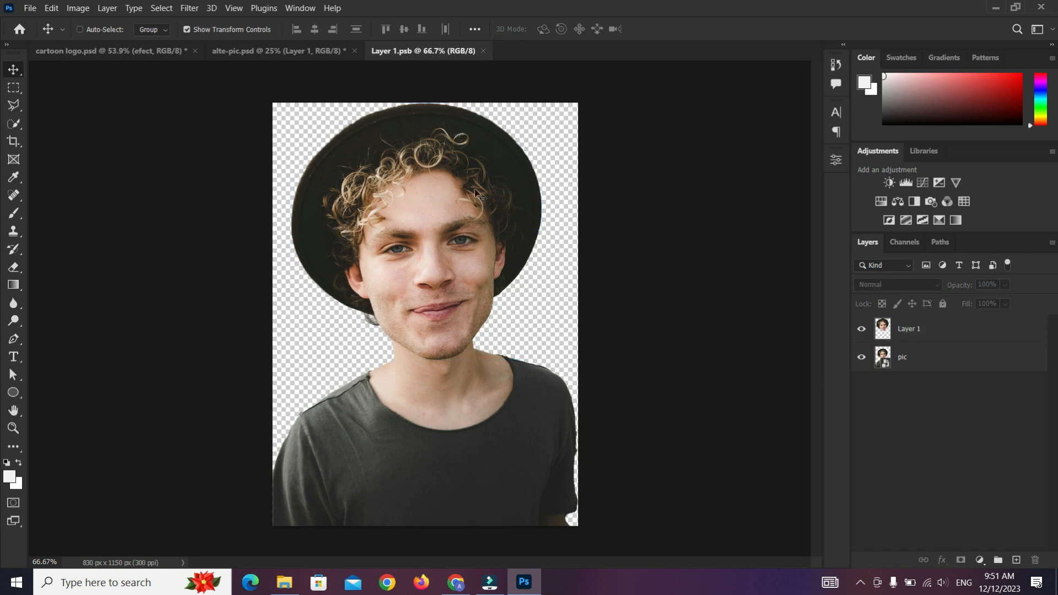
- Copy the old man's layer with its Liquify filter from alte-pic.psd into the Layer 1.psb document
left_click(253, 52)
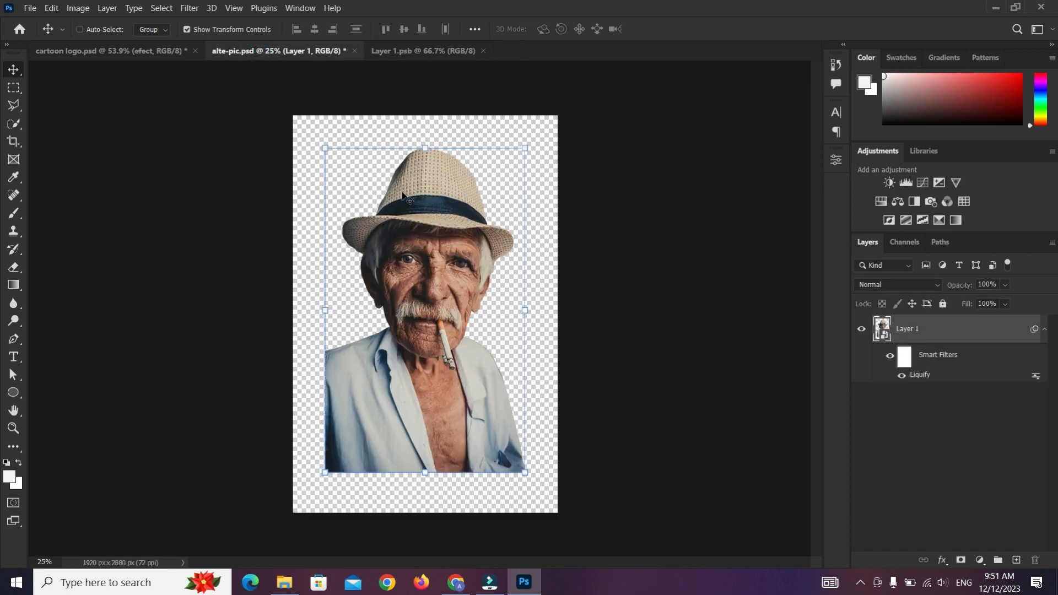
mouse_move(882, 329)
left_mouse_down()
mouse_move(631, 193)
mouse_move(425, 49)
mouse_move(439, 90)
mouse_move(453, 307)
left_mouse_up()
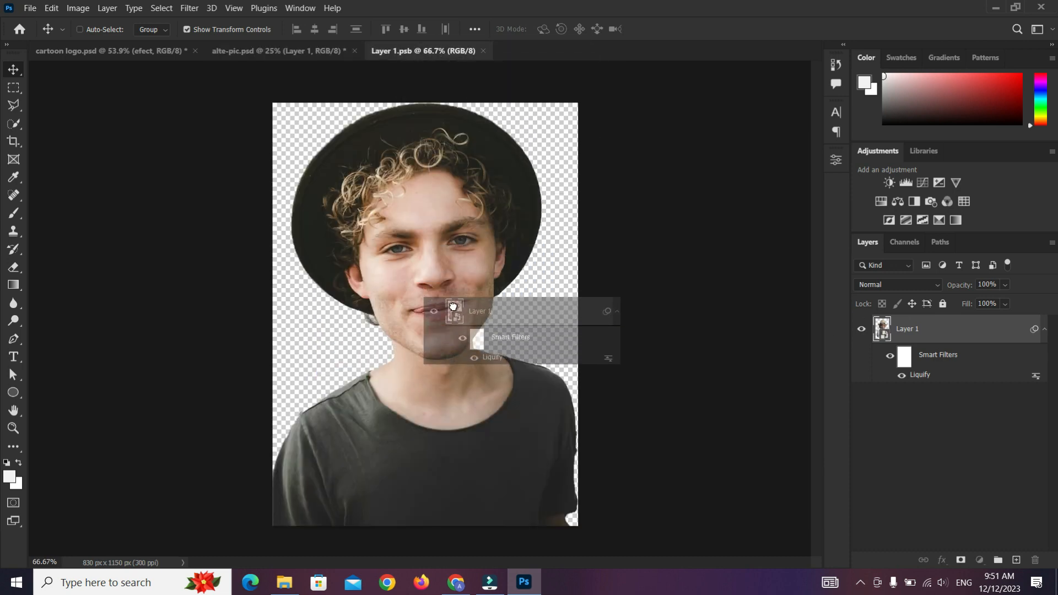
left_click_drag(426, 306, 402, 295)
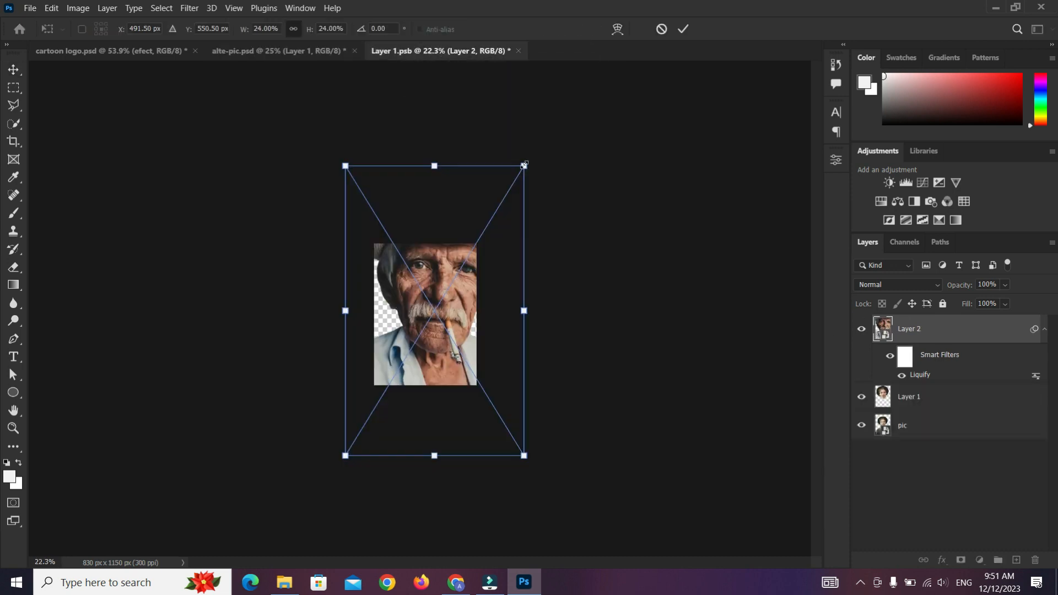
- Scale the old man's layer to 13.25% and position it over the young man's portrait within the canvas
left_click_drag(524, 166, 452, 267)
left_click_drag(427, 331, 448, 291)
left_click_drag(479, 232, 475, 241)
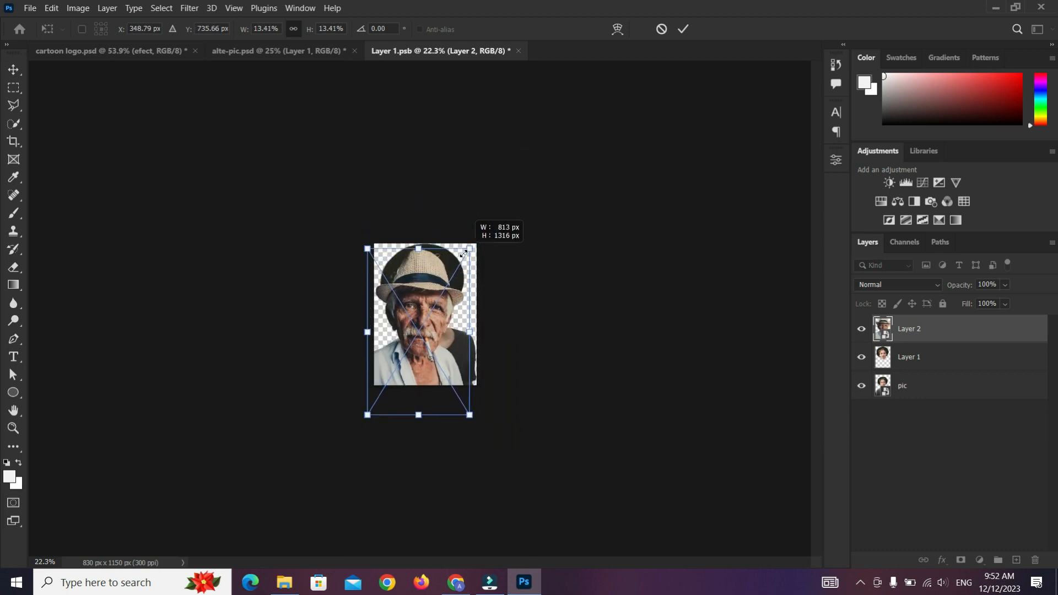
mouse_move(435, 315)
left_mouse_down()
mouse_move(435, 324)
mouse_move(431, 313)
left_mouse_up()
scroll(451, 362, "up", 4)
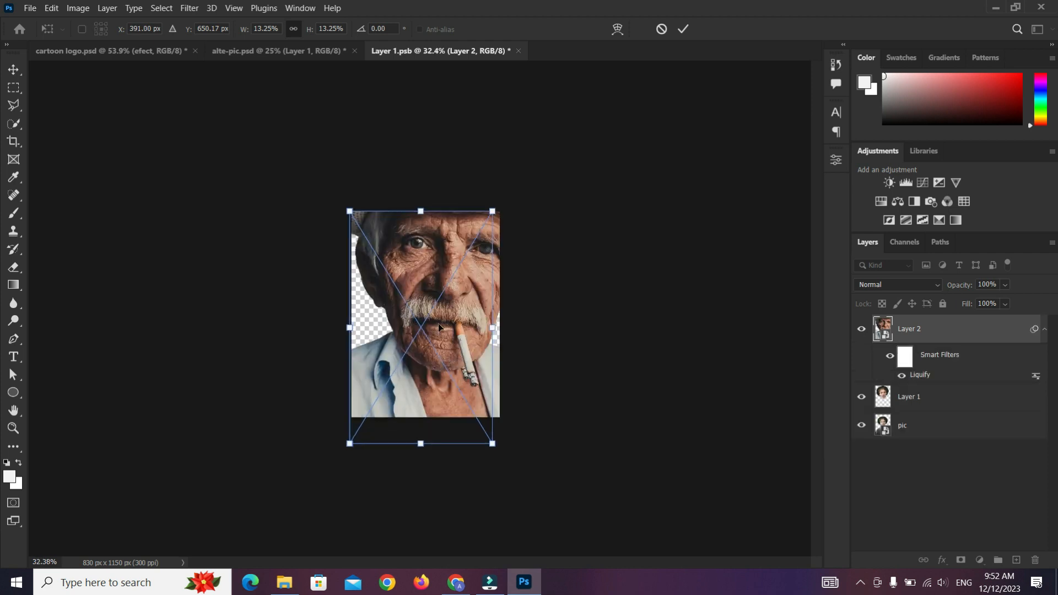
scroll(444, 328, "up", 2)
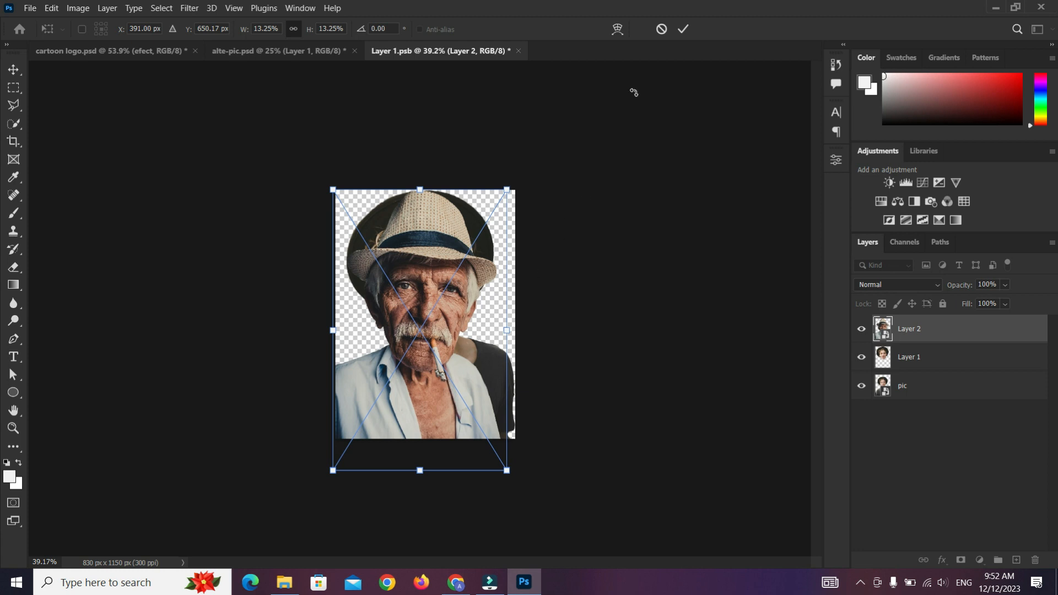
left_click(684, 29)
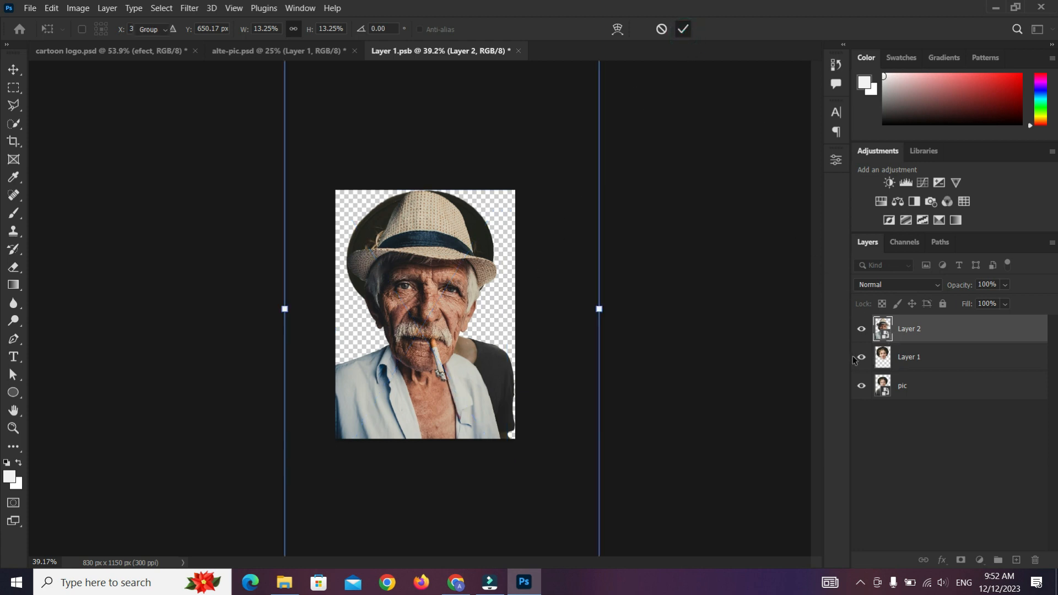
- Compare the portraits by toggling the old man's layer, and hide Layer 1 and the pic layer
left_click(862, 330)
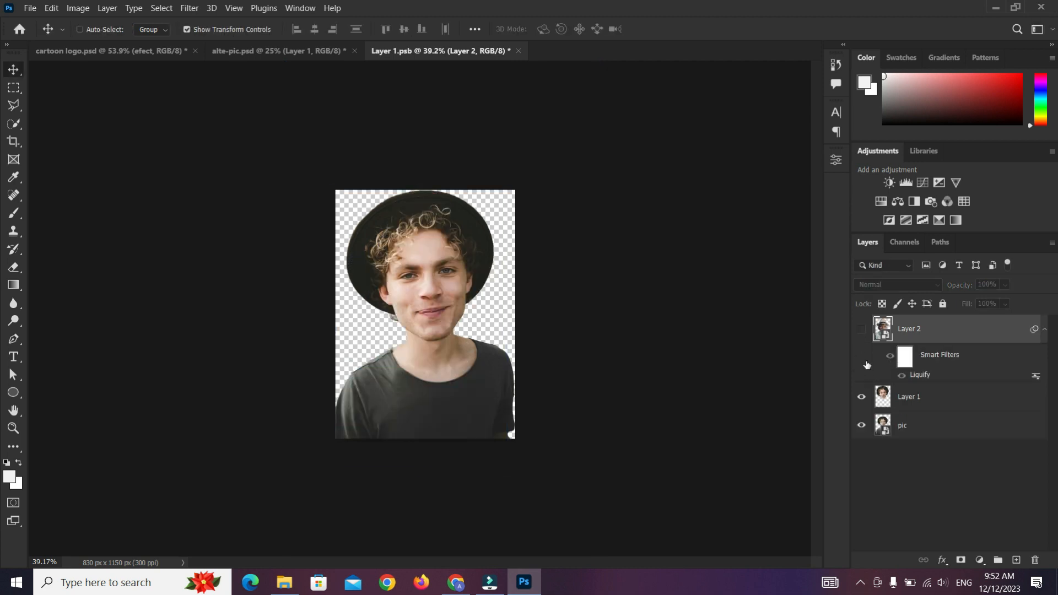
left_click(862, 329)
left_click(863, 397)
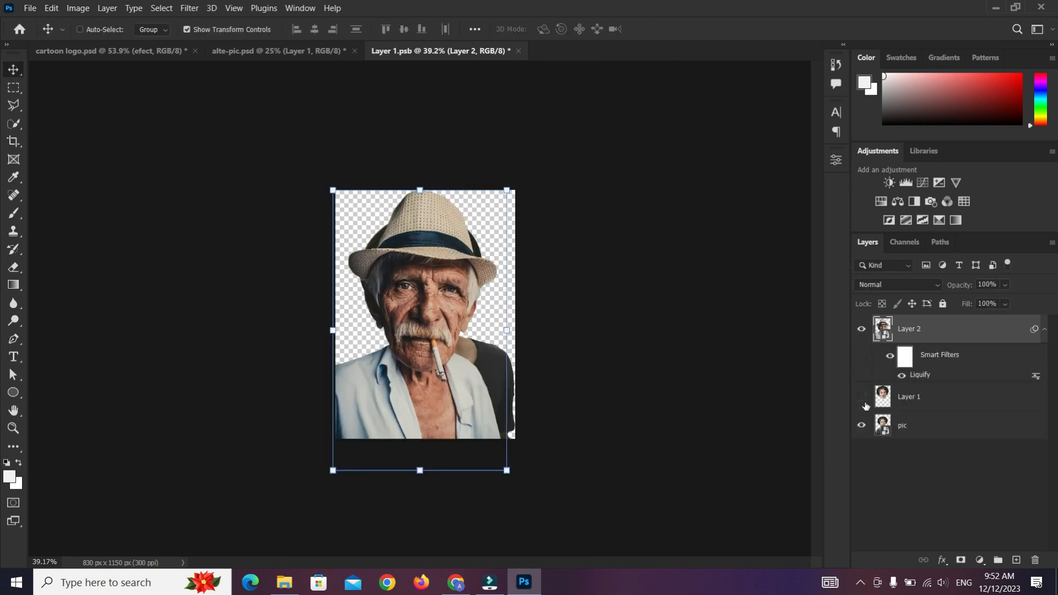
left_click(861, 427)
left_click(914, 476)
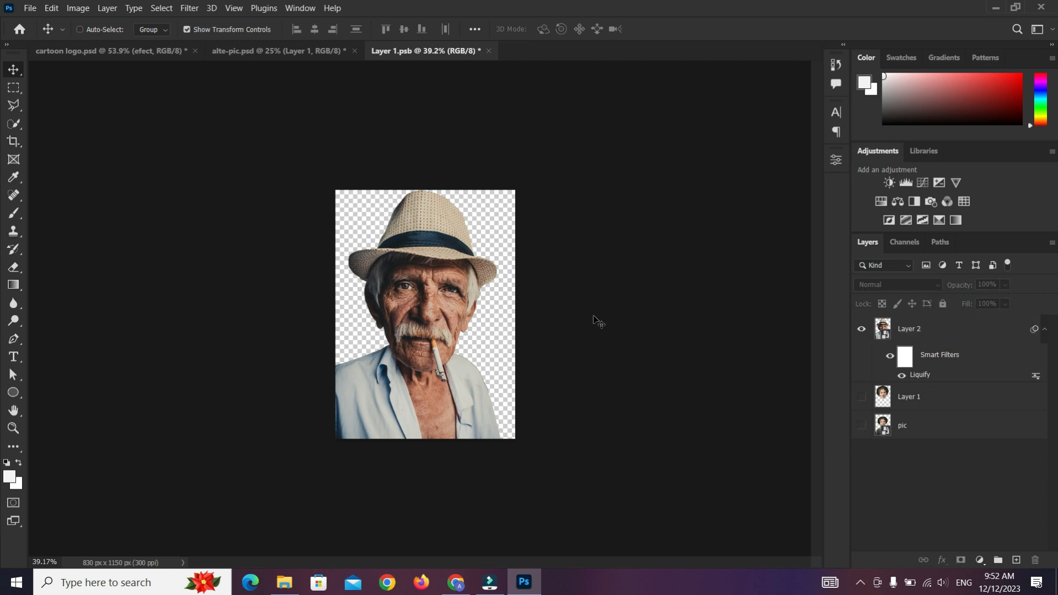
- Save the edited smart object contents and return to cartoon logo.psd to update the cartoon with the old man's portrait
key("ctrl+s")
left_click(116, 51)
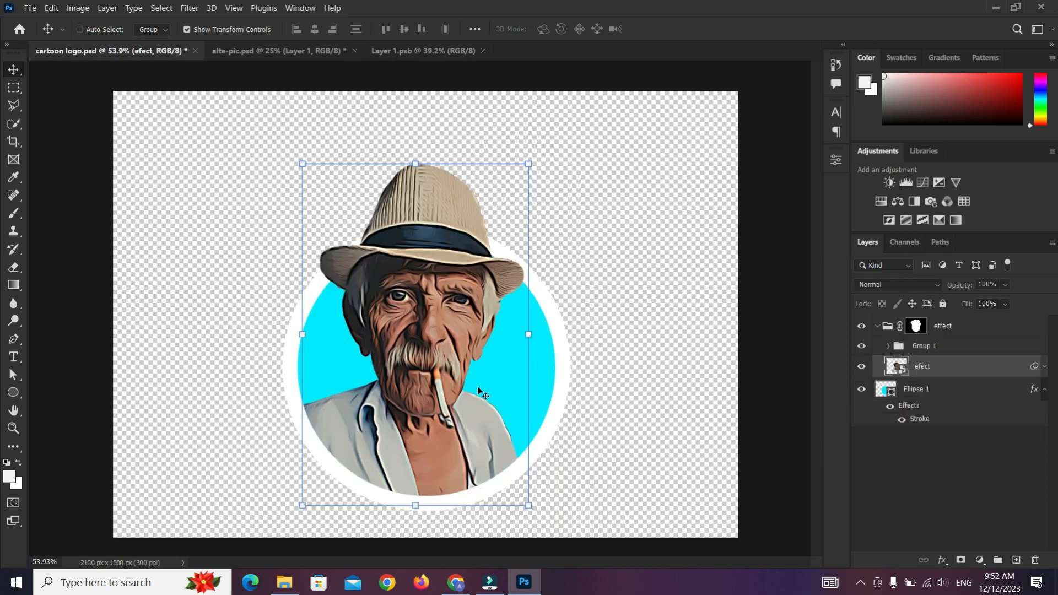
left_click(631, 321)
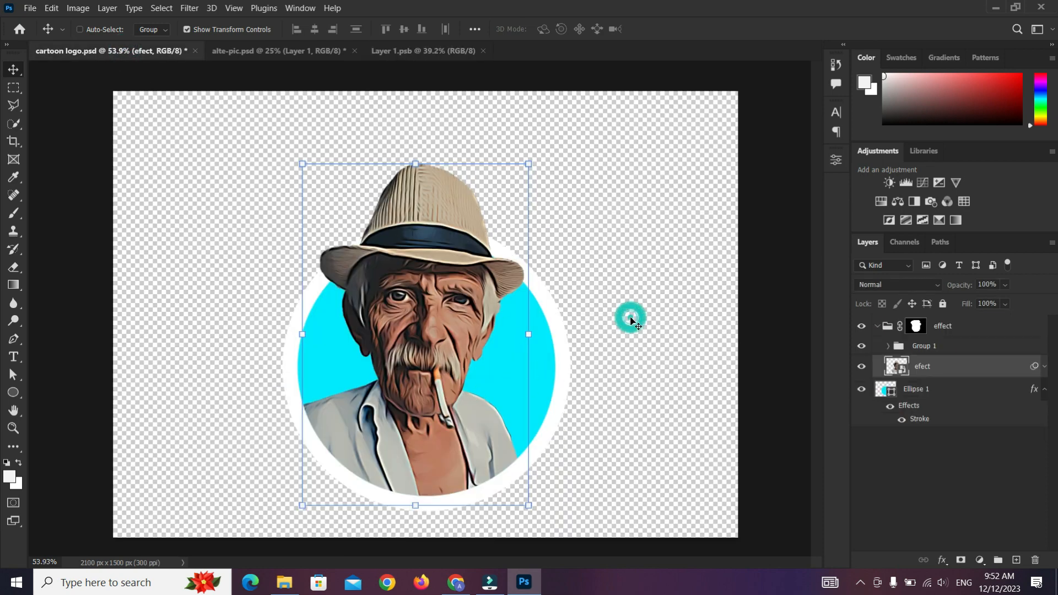
left_click(783, 423)
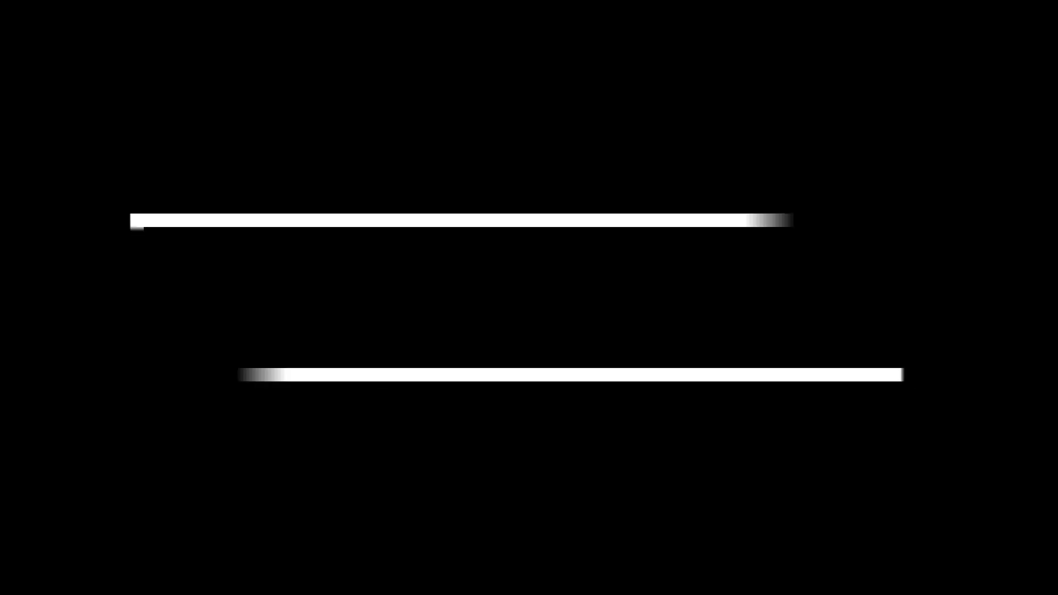